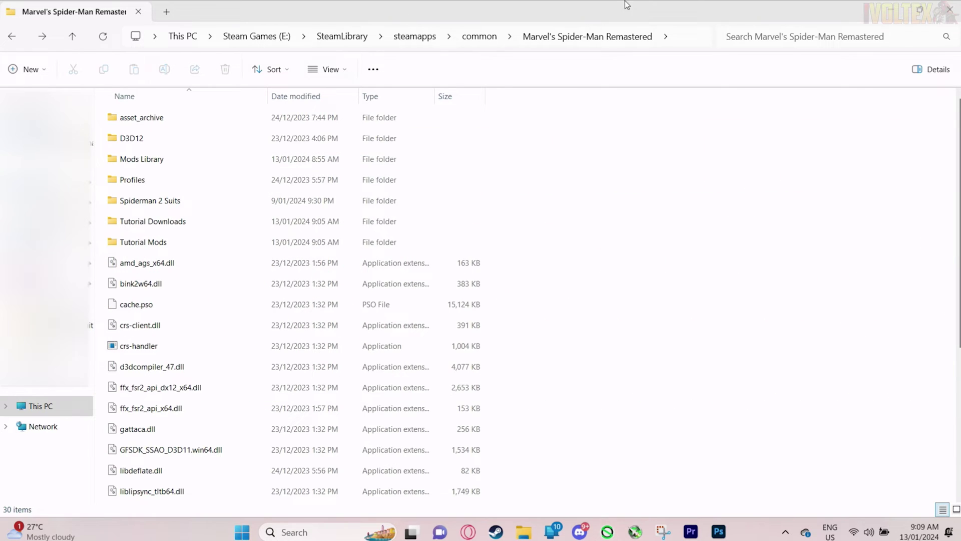
- Switch from File Explorer to the Opera browser showing the Overstrike Nexus Mods page
left_click(468, 532)
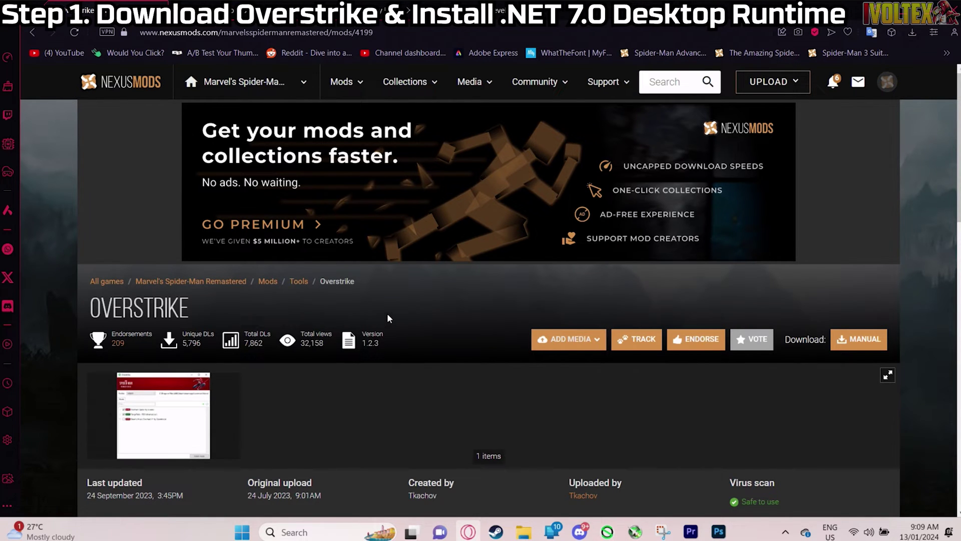
- Open Overstrike's Files tab on Nexus Mods and start its manual download
scroll(399, 299, "down", 2)
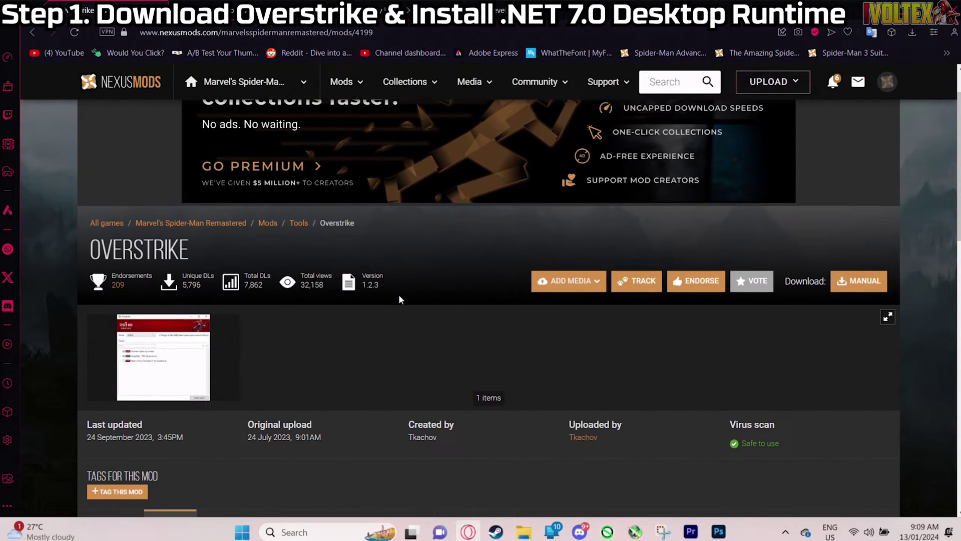
scroll(399, 299, "down", 2)
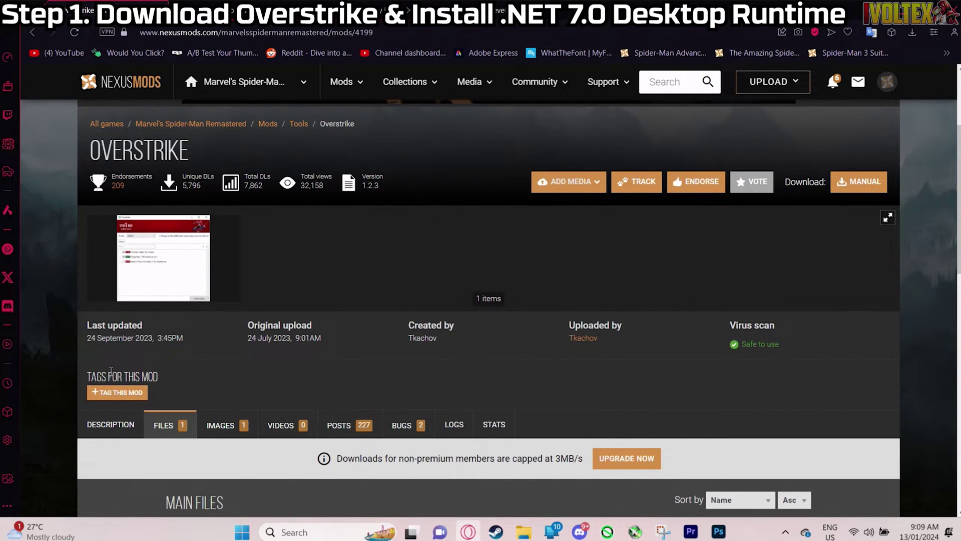
left_click(111, 424)
scroll(300, 414, "down", 5)
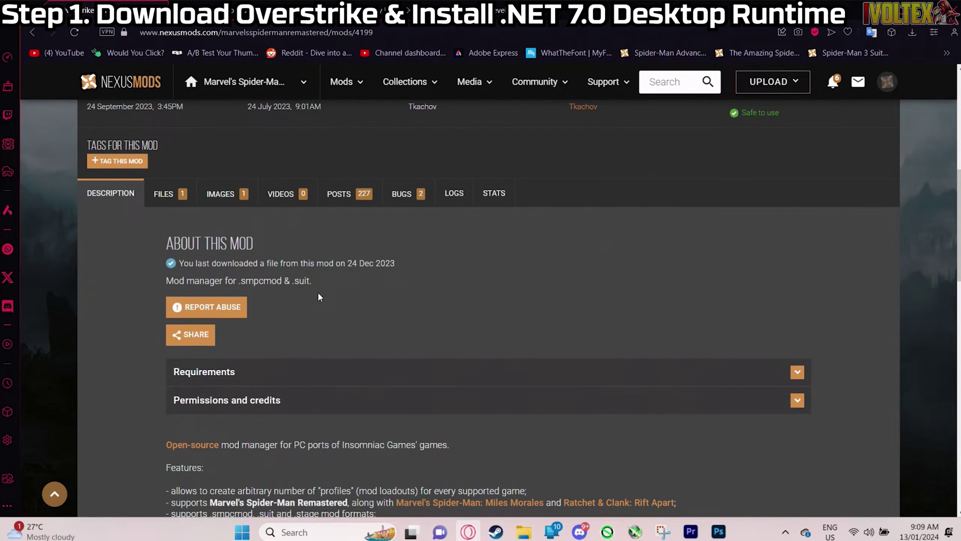
left_click(175, 195)
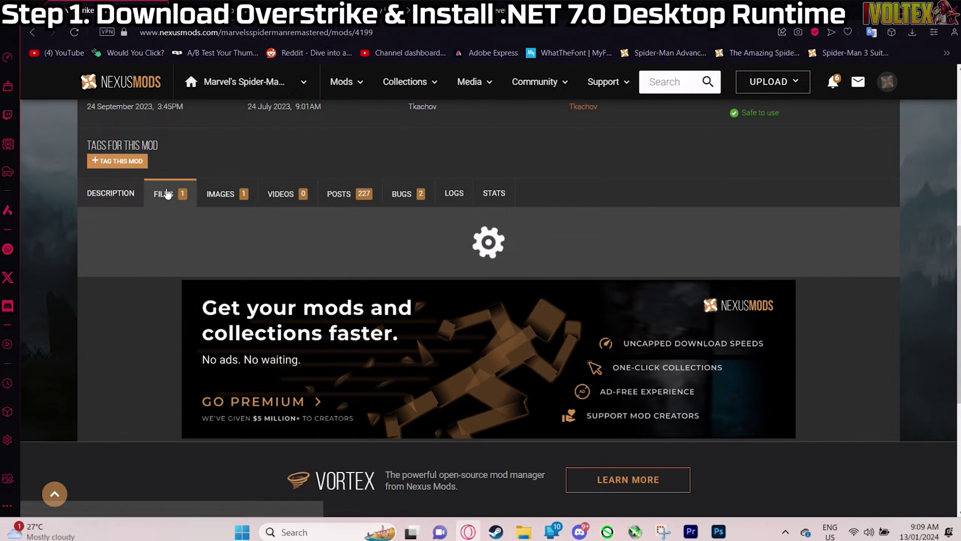
left_click(270, 314)
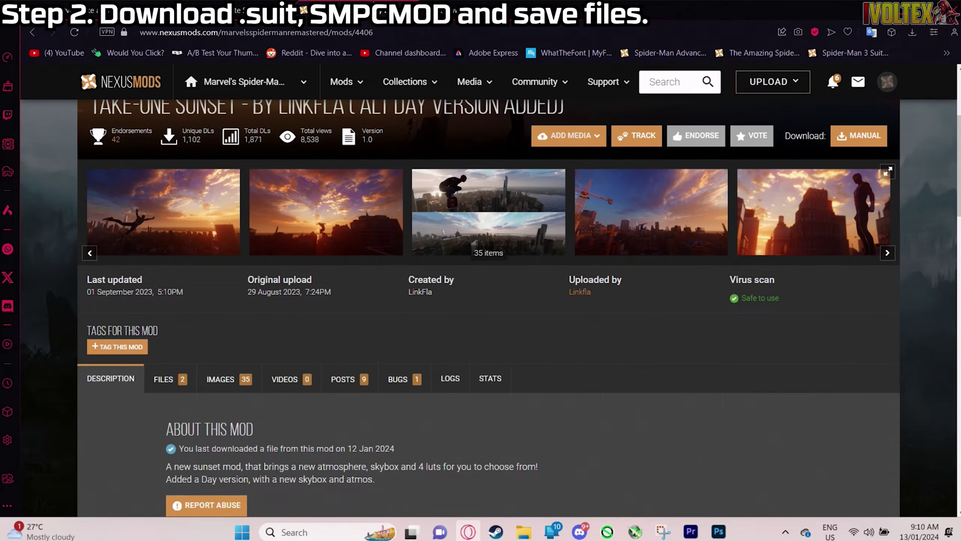
- Browse through the Take-One Sunset and 42 Save Files 42 Levels mod pages
scroll(315, 266, "up", 1)
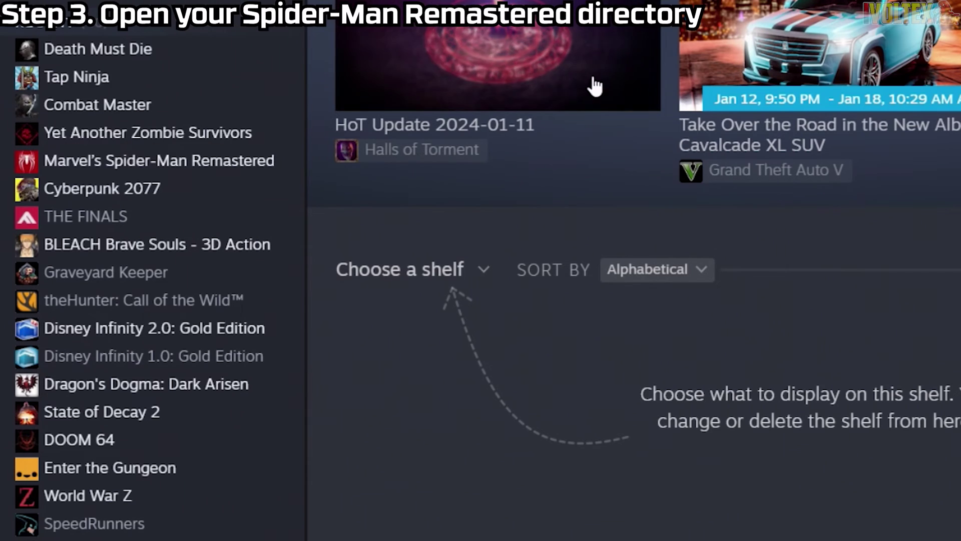
- Browse local files of Marvel's Spider-Man Remastered from its Steam library entry
right_click(217, 163)
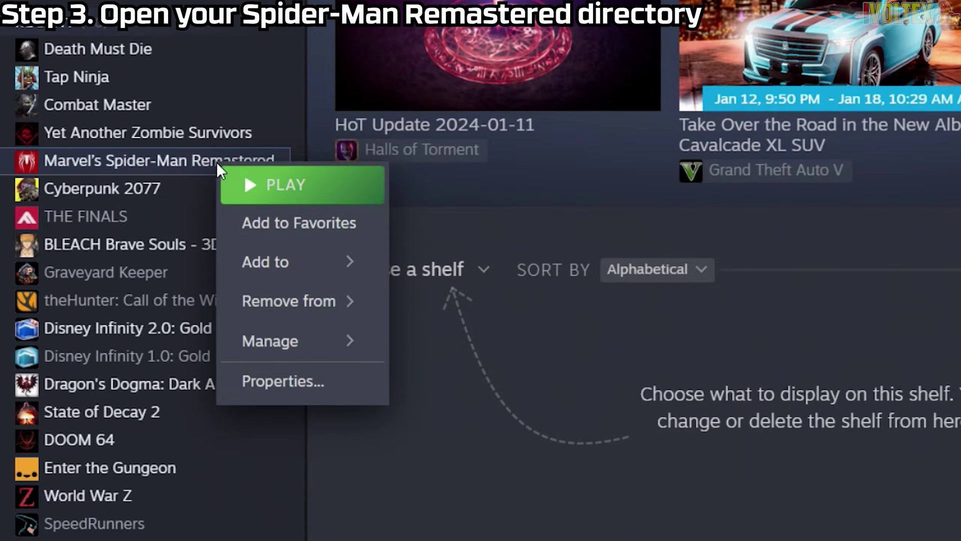
mouse_move(258, 346)
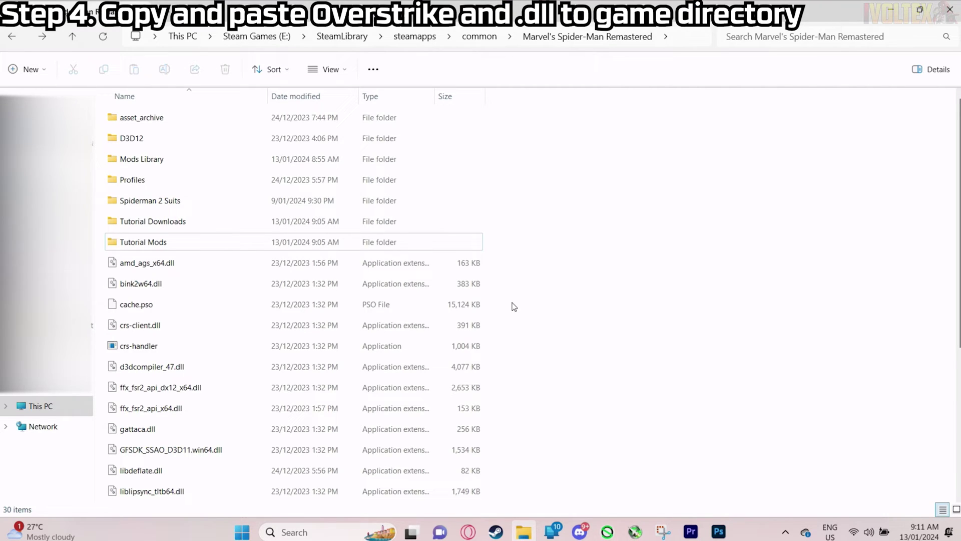
- Move Overstrike and libdeflate.dll from Tutorial Downloads into the game folder, replacing the old libdeflate.dll
double_click(283, 223)
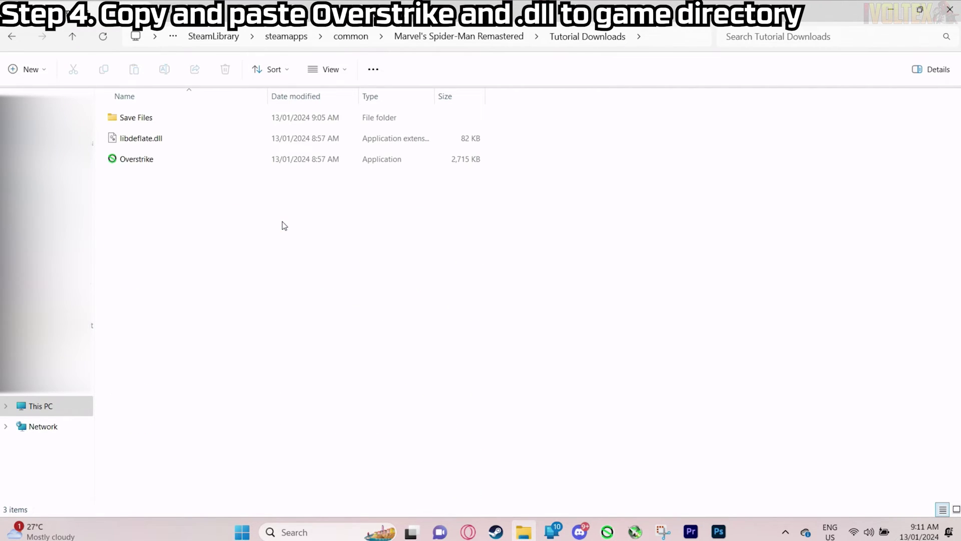
mouse_move(176, 198)
left_mouse_down()
mouse_move(172, 111)
mouse_move(172, 143)
left_mouse_up()
right_click(172, 143)
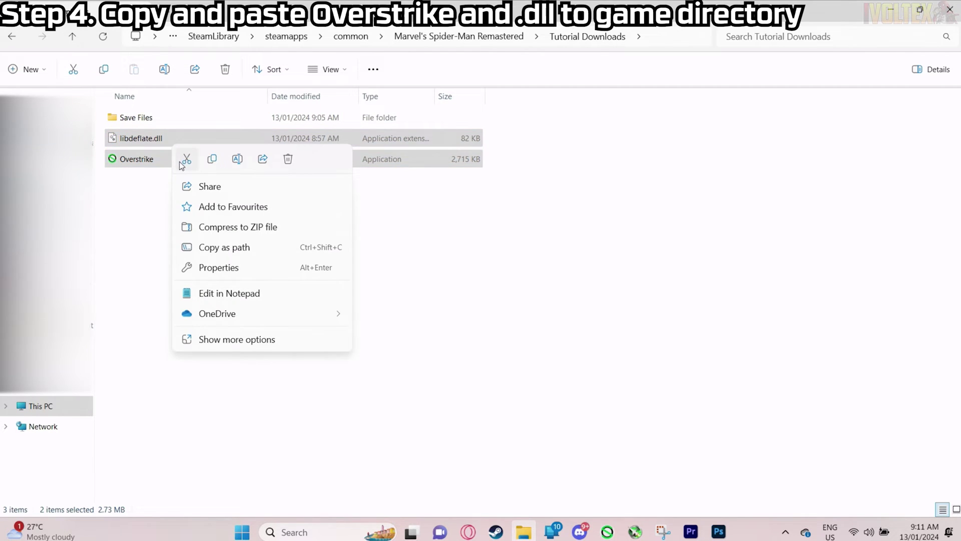
left_click(211, 158)
left_click(13, 39)
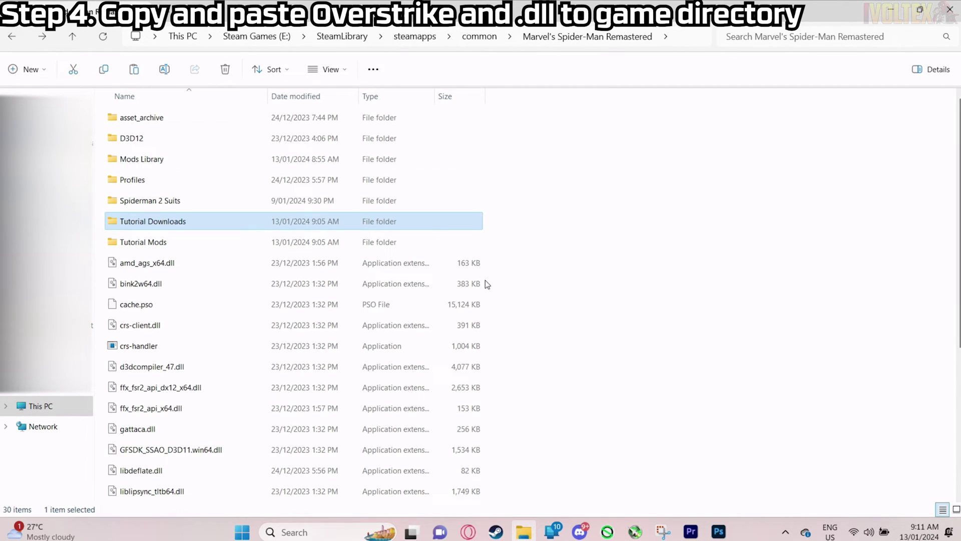
right_click(529, 278)
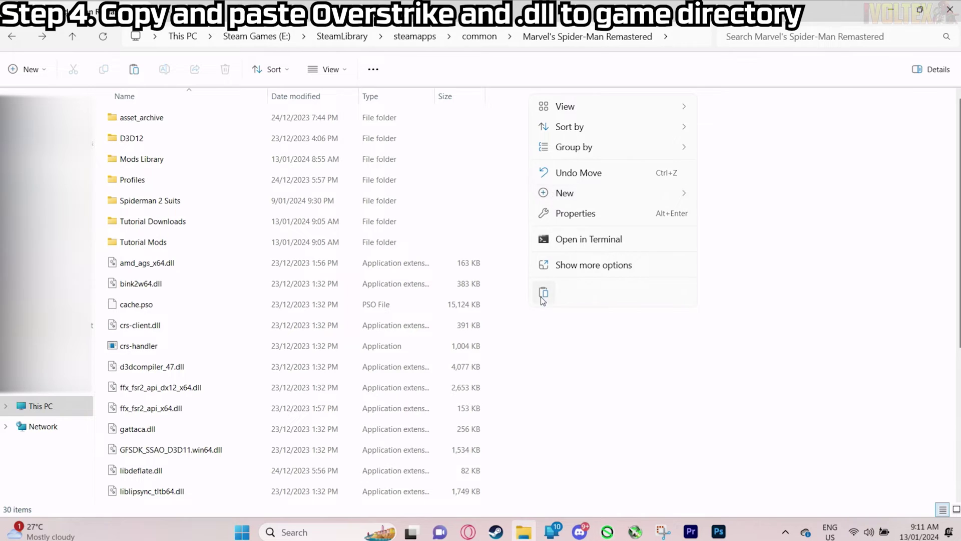
left_click(543, 295)
left_click(525, 193)
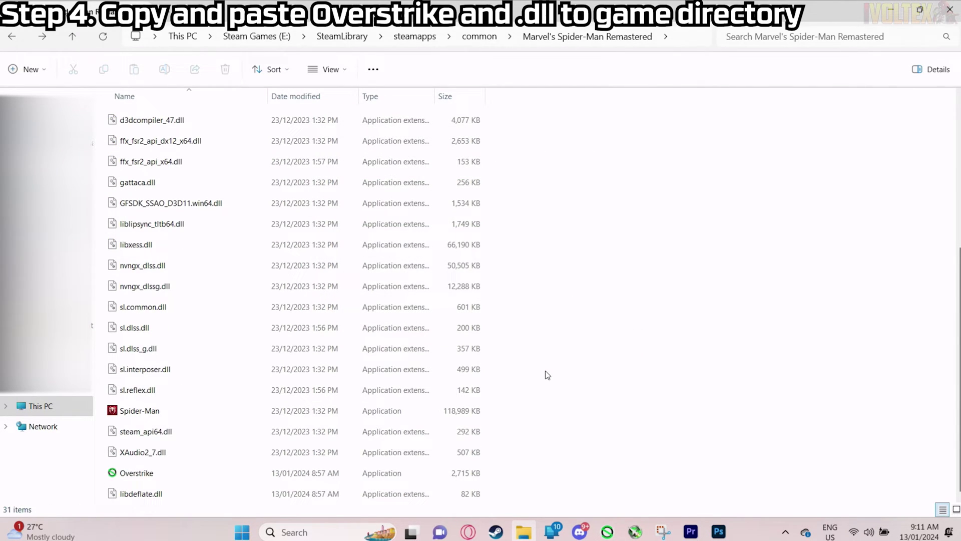
- Launch Overstrike.exe past the SmartScreen warning and keep the MSMR (Steam) profile
left_click(233, 478)
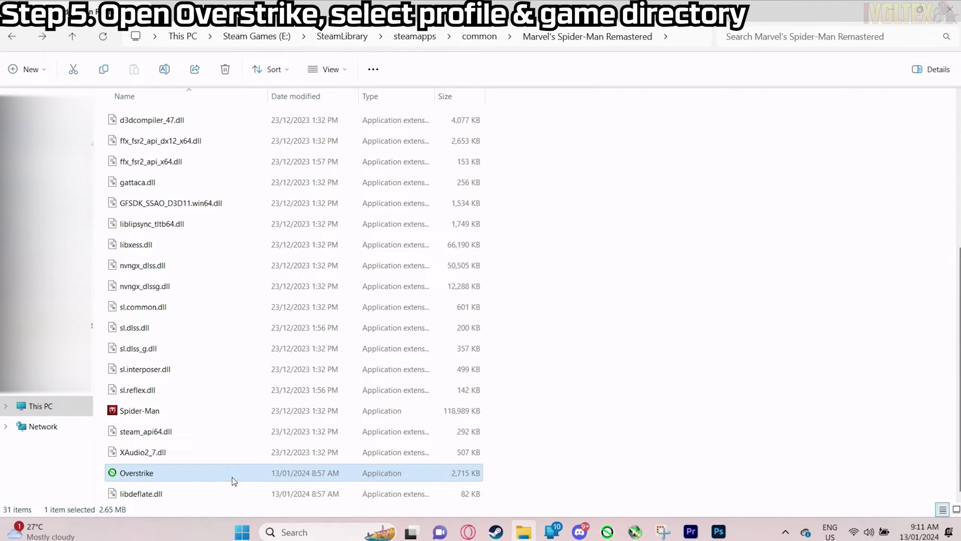
double_click(234, 481)
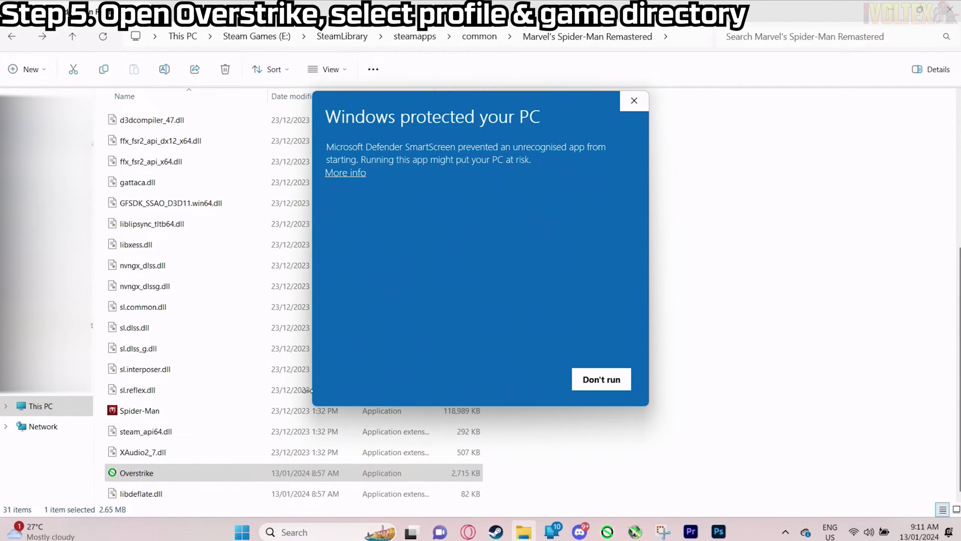
left_click(357, 175)
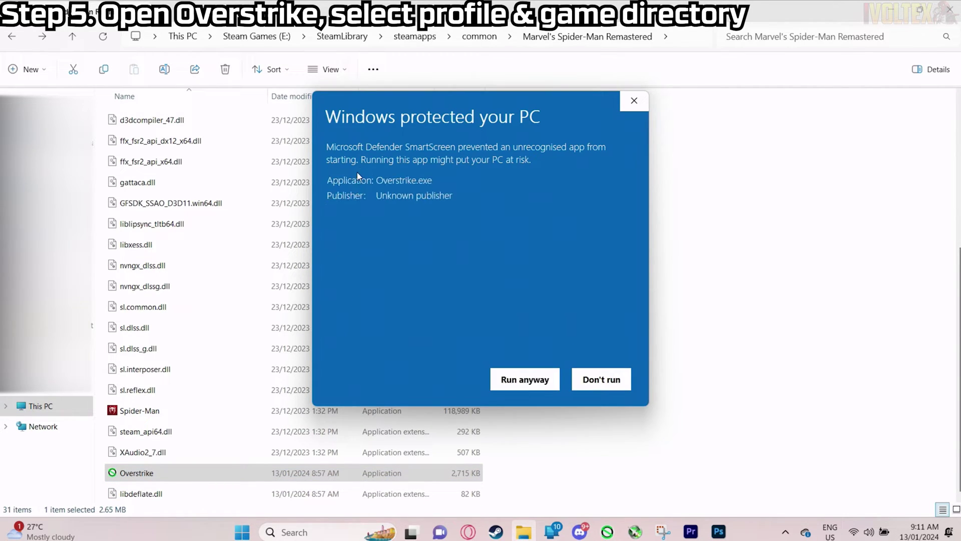
left_click(535, 381)
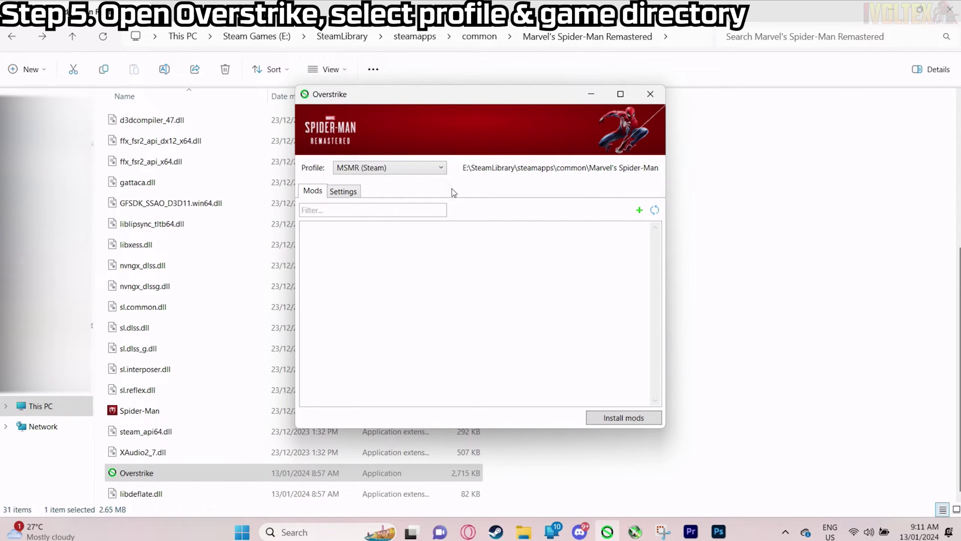
left_click(418, 169)
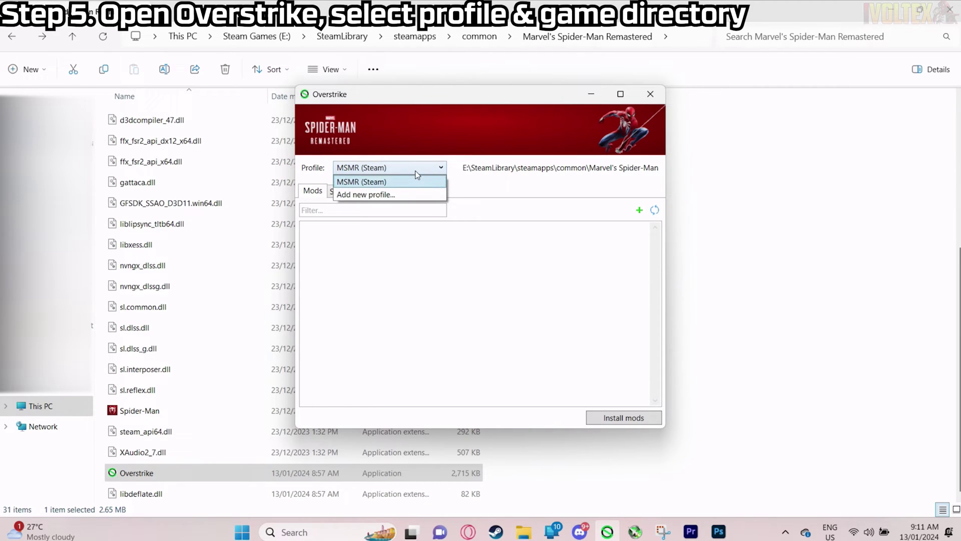
left_click(476, 169)
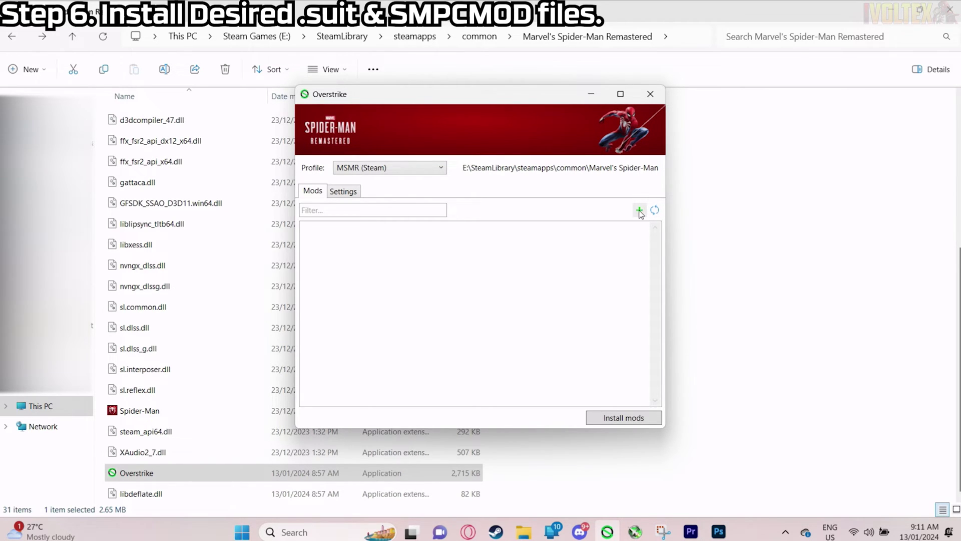
- Add msm2antivenom.suit through msm2symbiotered.suit from Tutorial Mods > Suits to the mod list
left_click(639, 211)
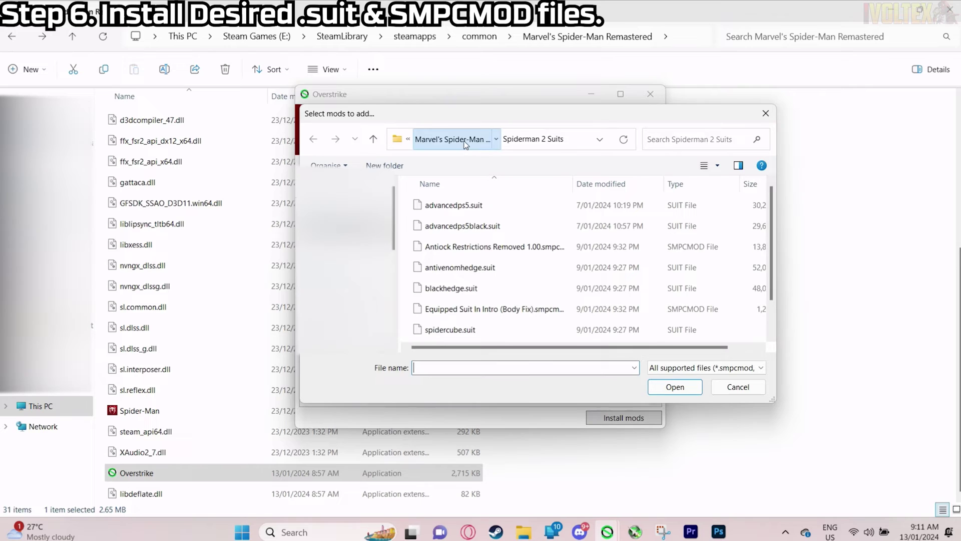
left_click(466, 140)
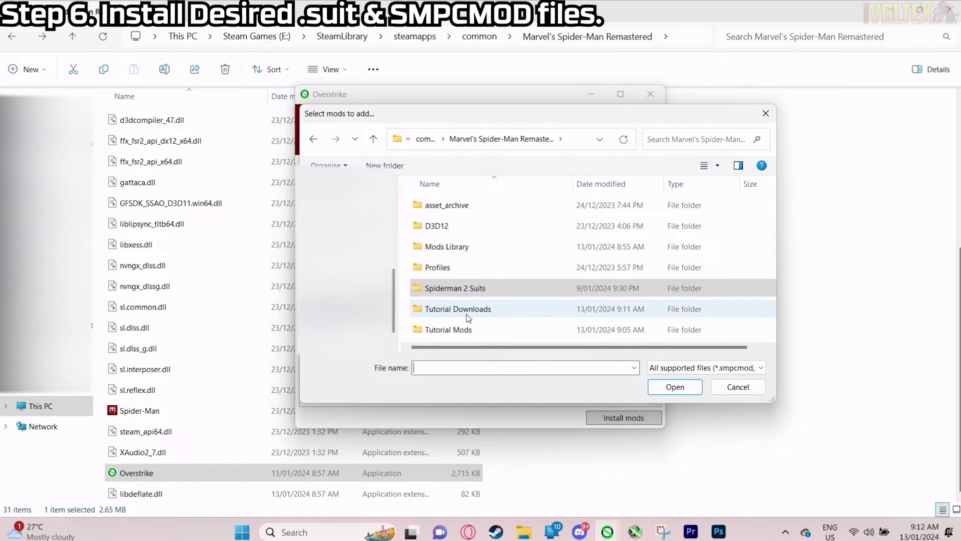
left_click(462, 330)
double_click(462, 330)
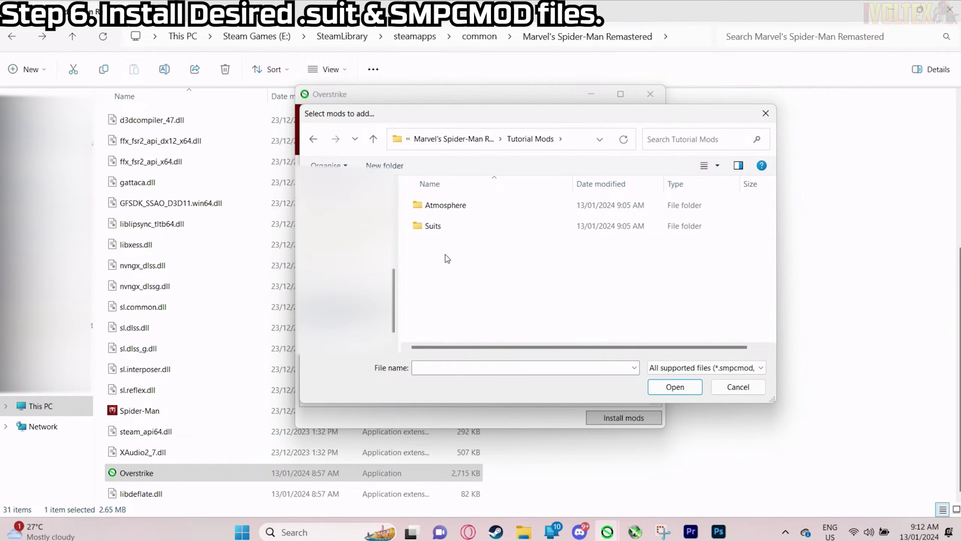
double_click(434, 227)
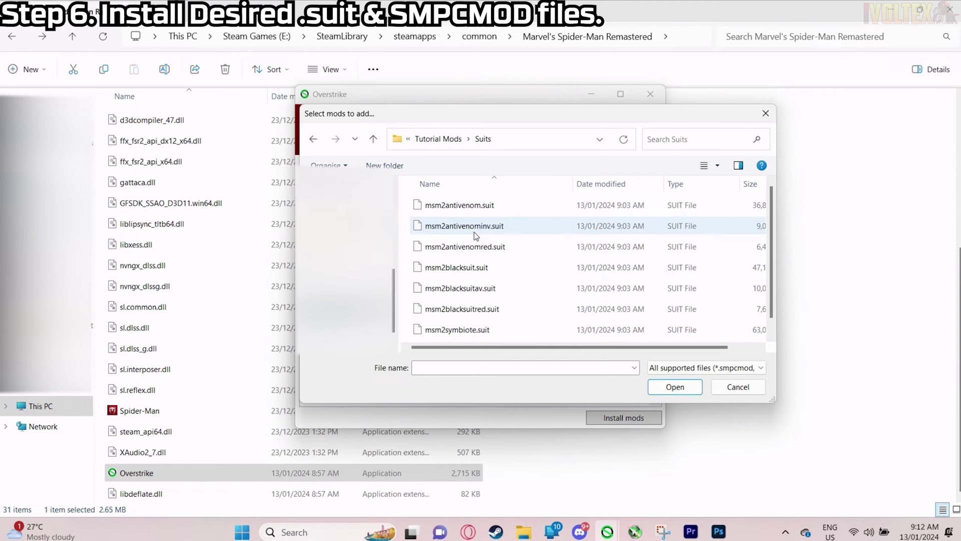
left_click(461, 205)
scroll(474, 276, "down", 1)
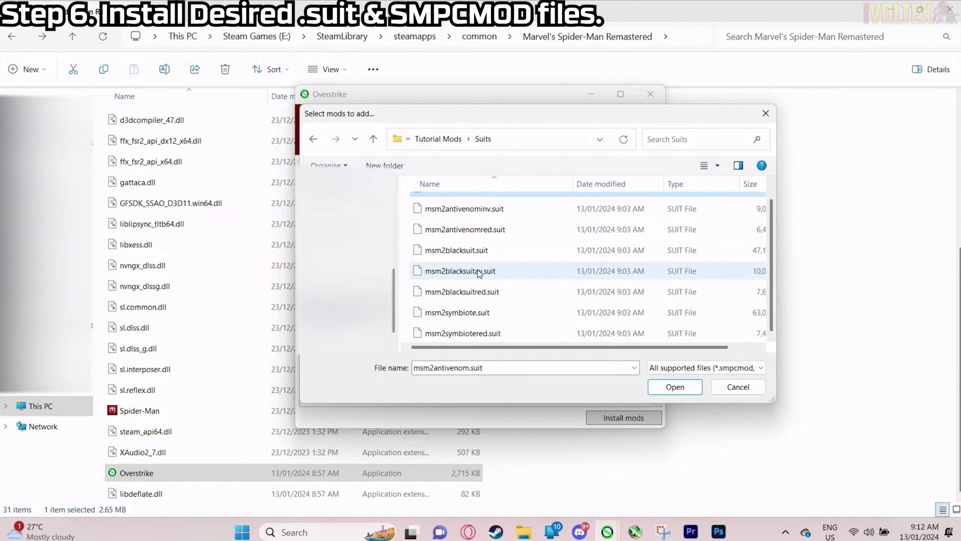
left_click(469, 339, "shift")
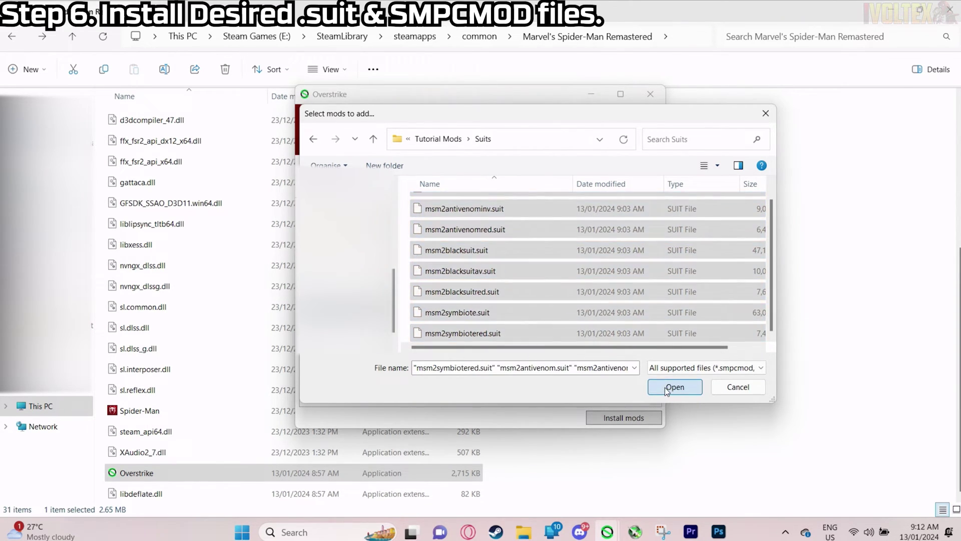
left_click(666, 388)
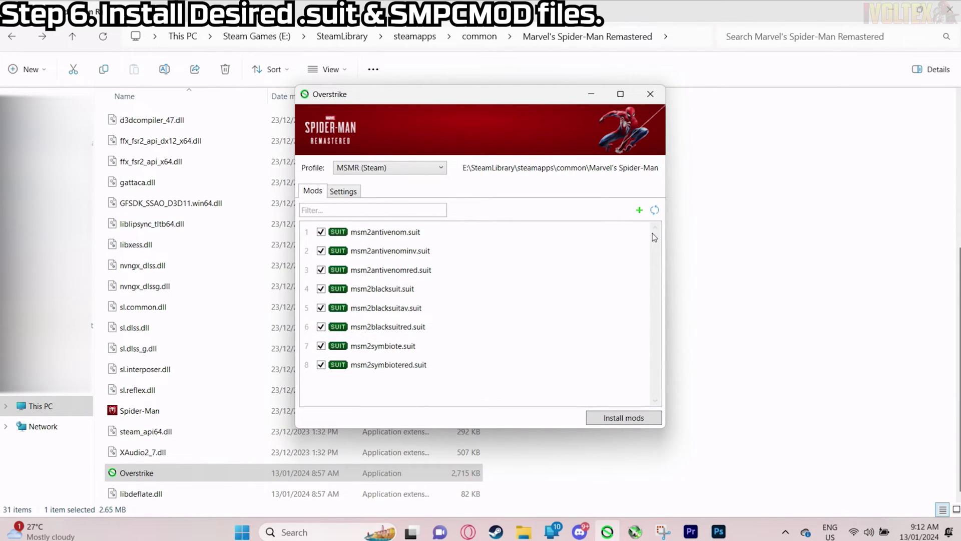
- Add Take-One - Day - Rain + Fog.smpcmod from Tutorial Mods > Atmosphere, then install all listed mods
left_click(640, 210)
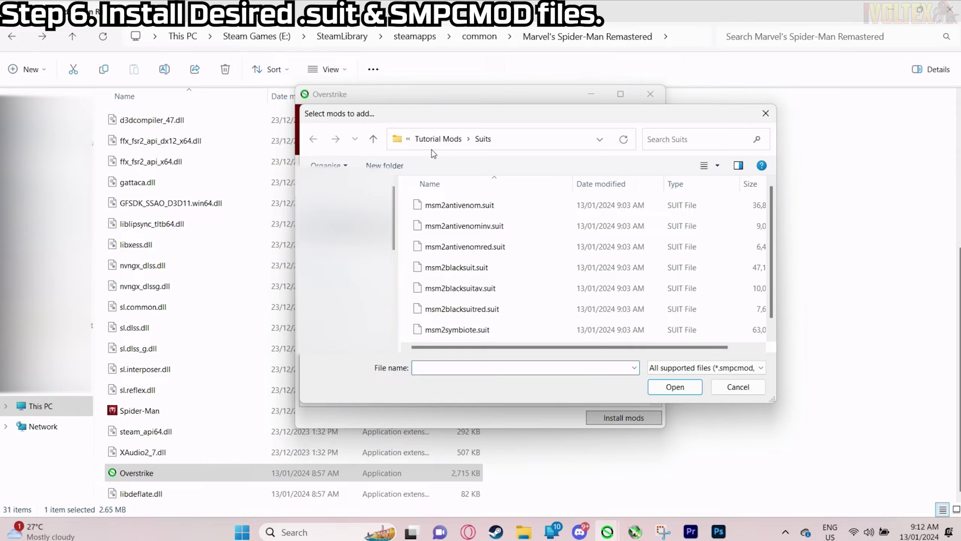
left_click(434, 141)
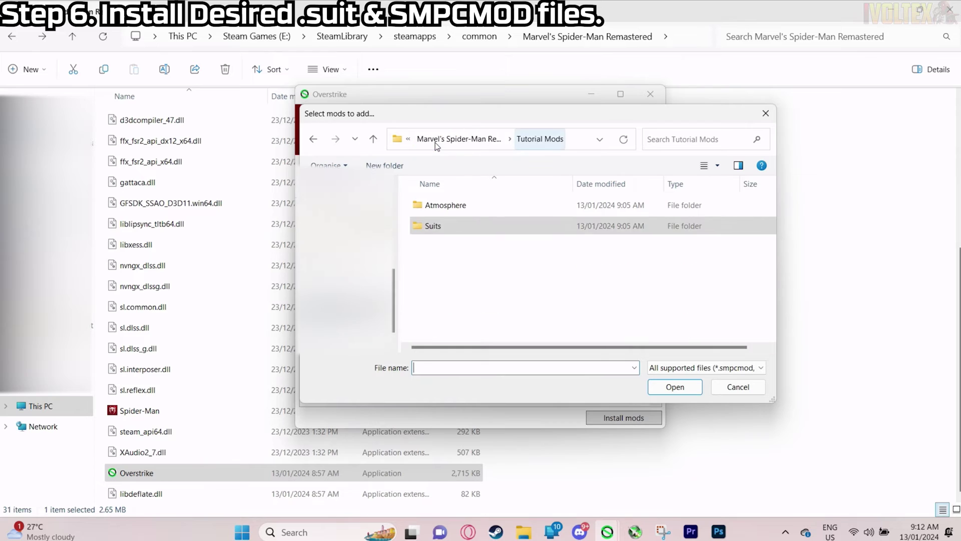
double_click(434, 209)
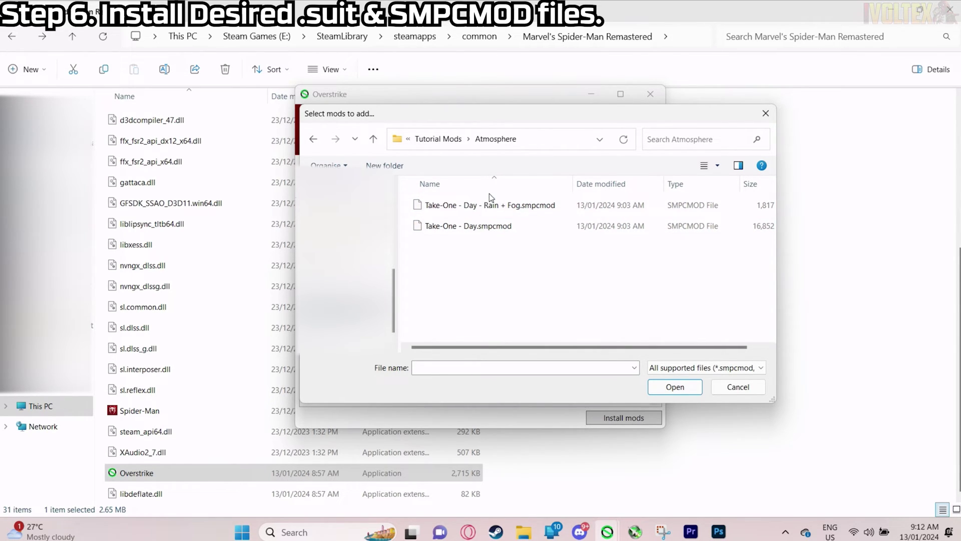
left_click(477, 208)
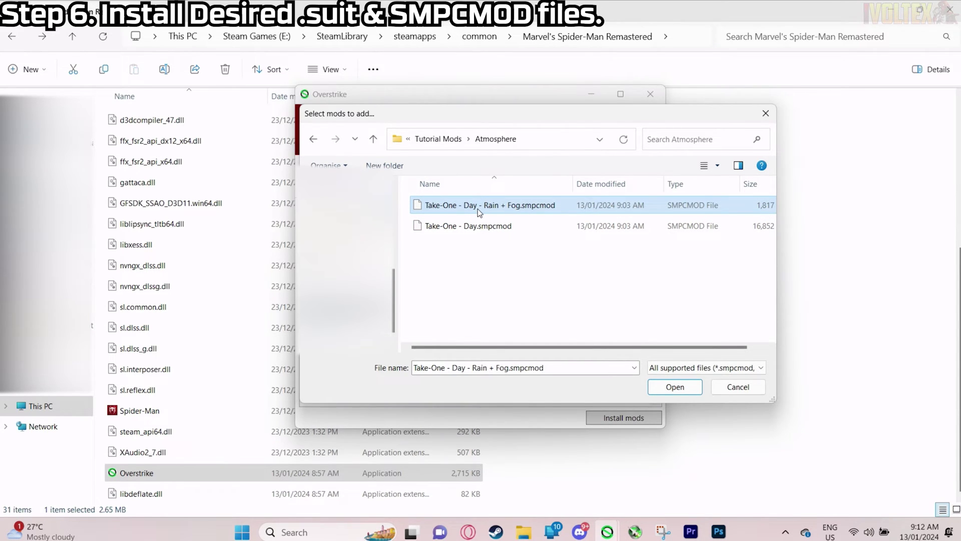
double_click(478, 209)
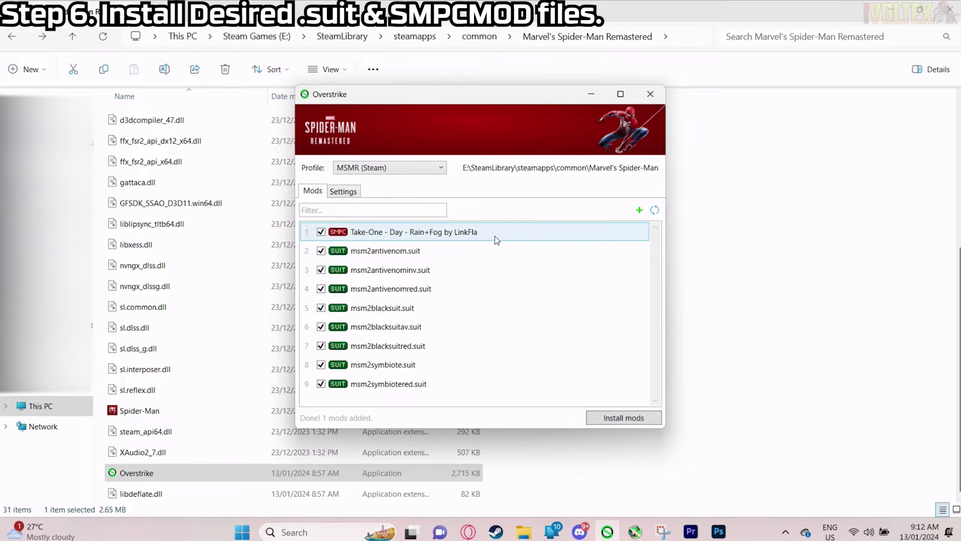
left_click(618, 418)
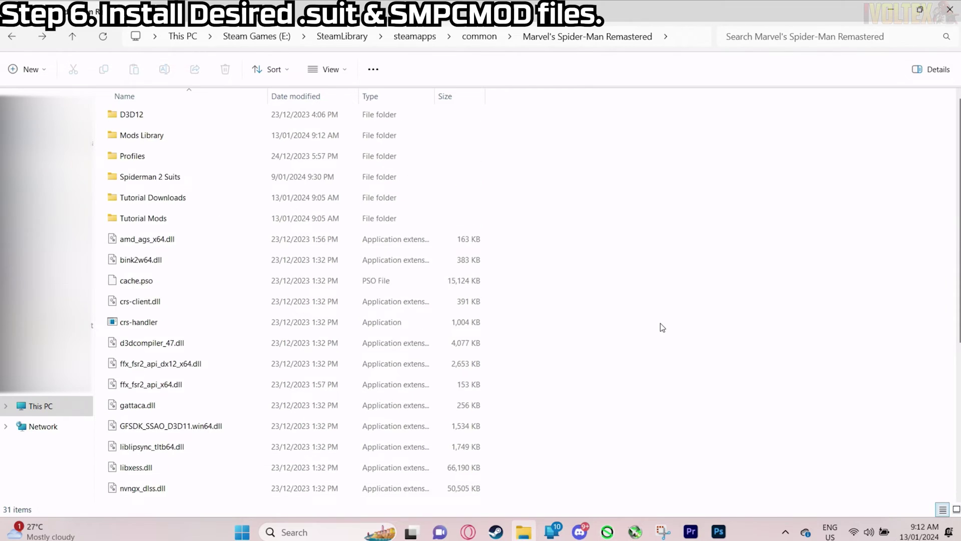
- Copy all 46 files in Tutorial Downloads > Save Files > Paste_these_files_in_your_save_directory, then open a second Explorer window
scroll(660, 323, "up", 1)
left_click(252, 215)
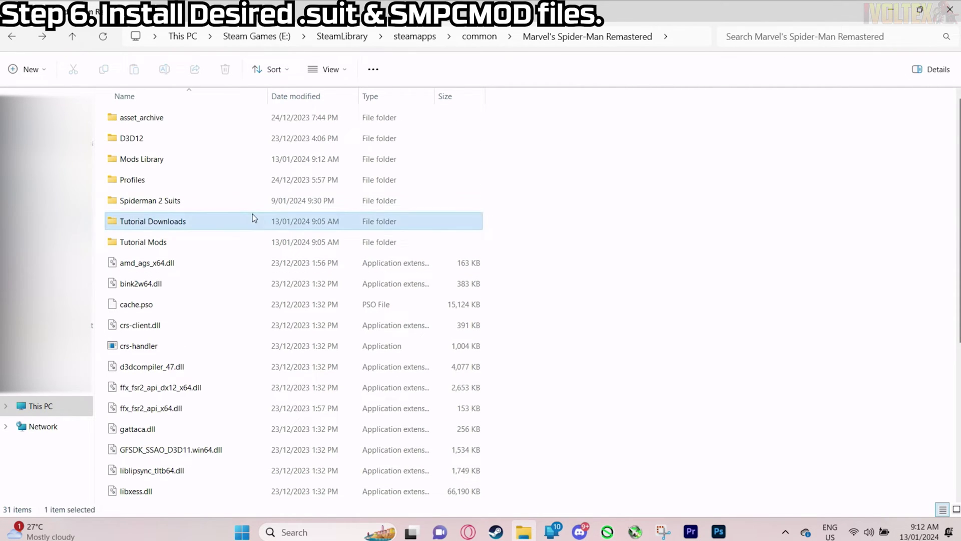
double_click(252, 217)
double_click(170, 121)
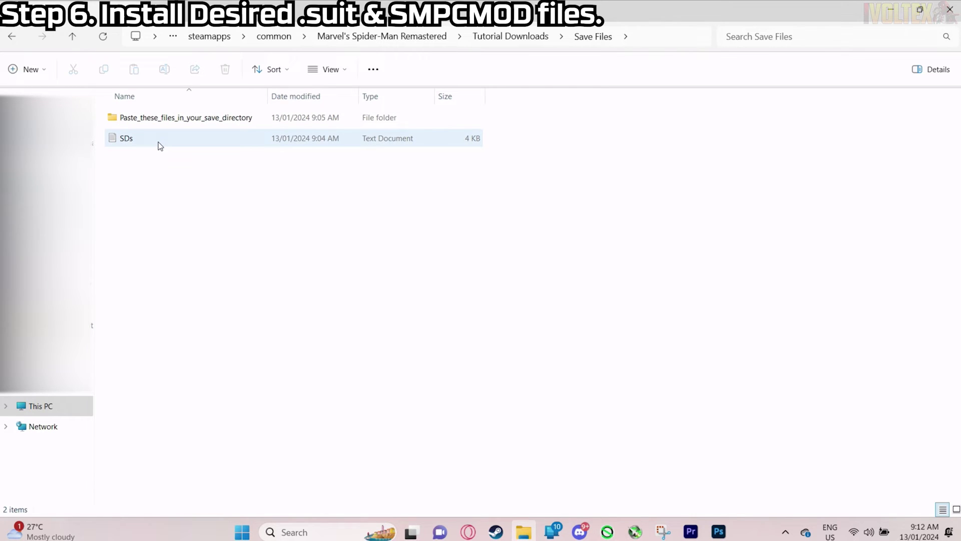
left_click(158, 141)
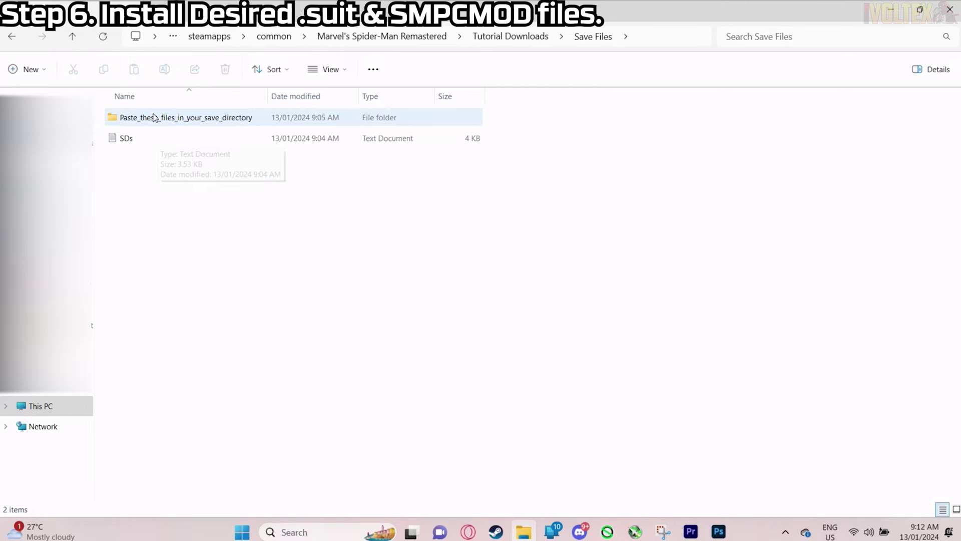
double_click(157, 119)
key("ctrl+a")
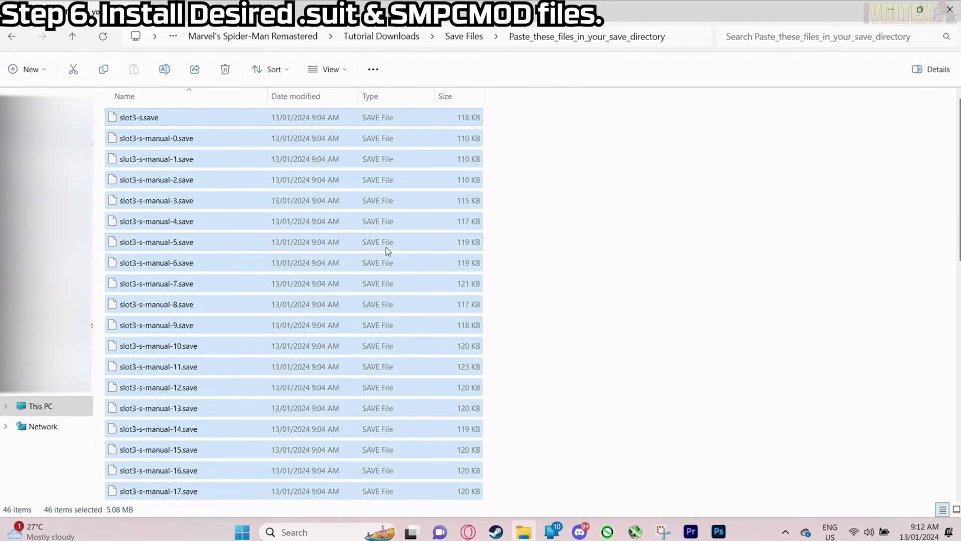
key("ctrl+c")
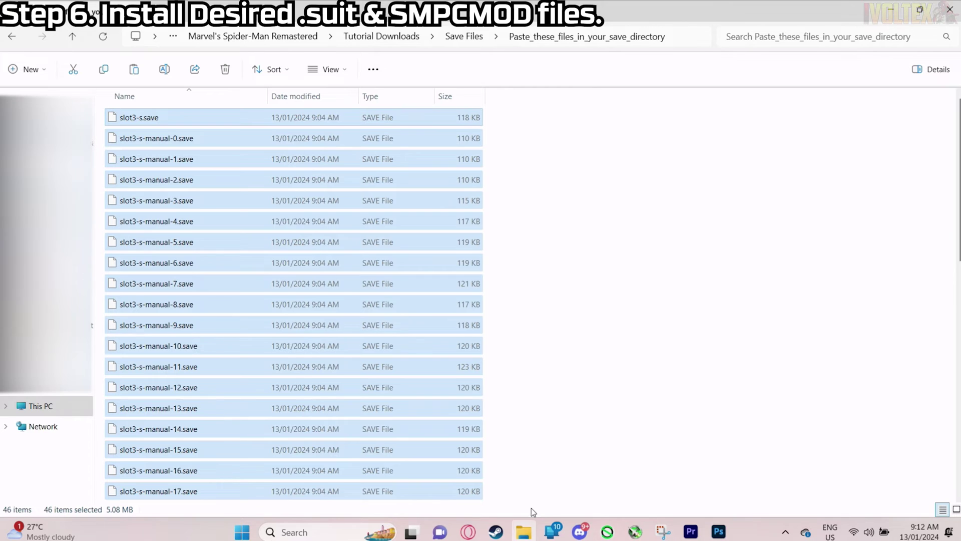
middle_click(524, 531)
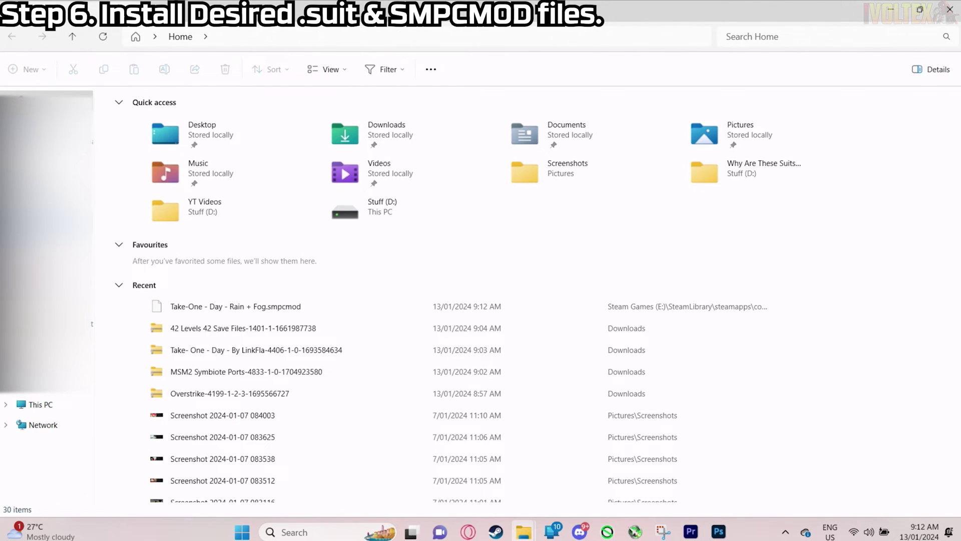
- Paste the save files into the game's Documents save folder, overwriting the existing saves
left_click(65, 229)
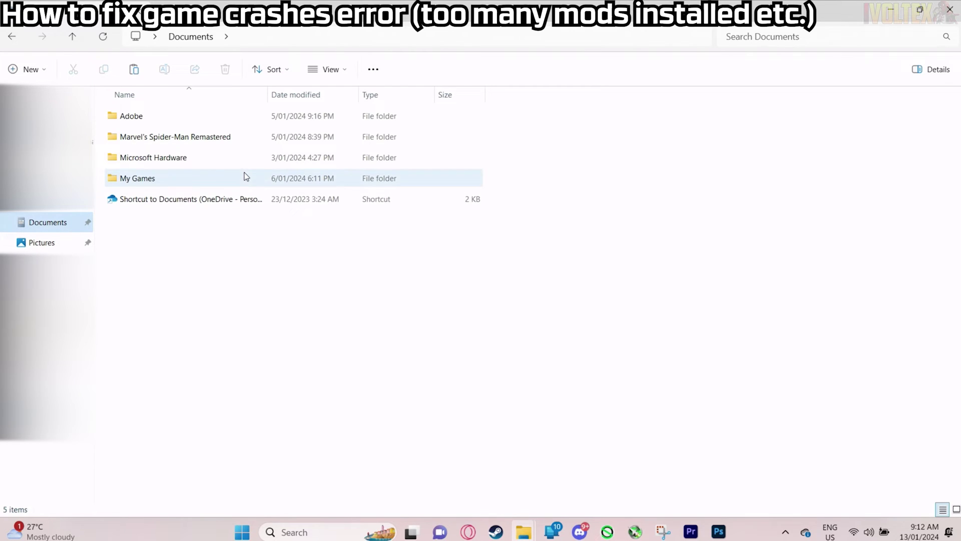
double_click(231, 139)
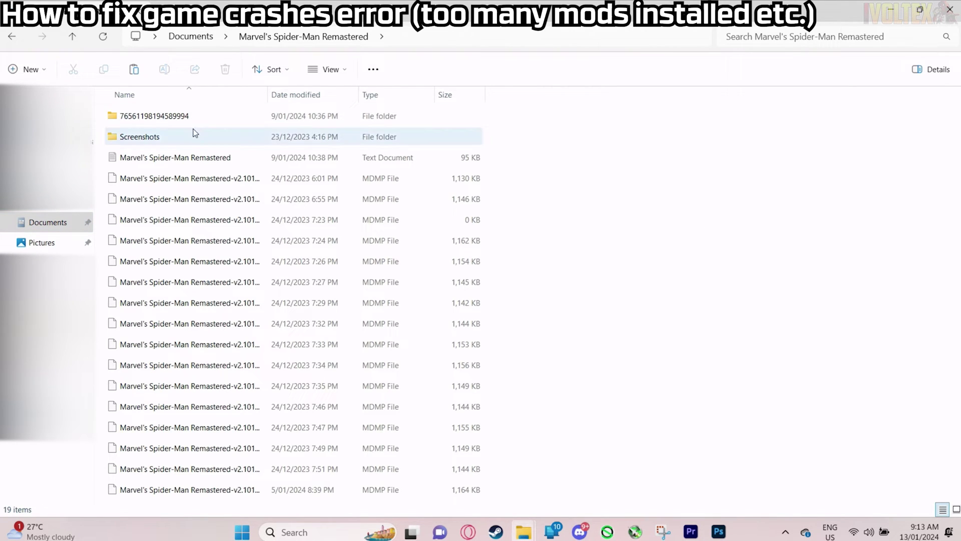
double_click(189, 118)
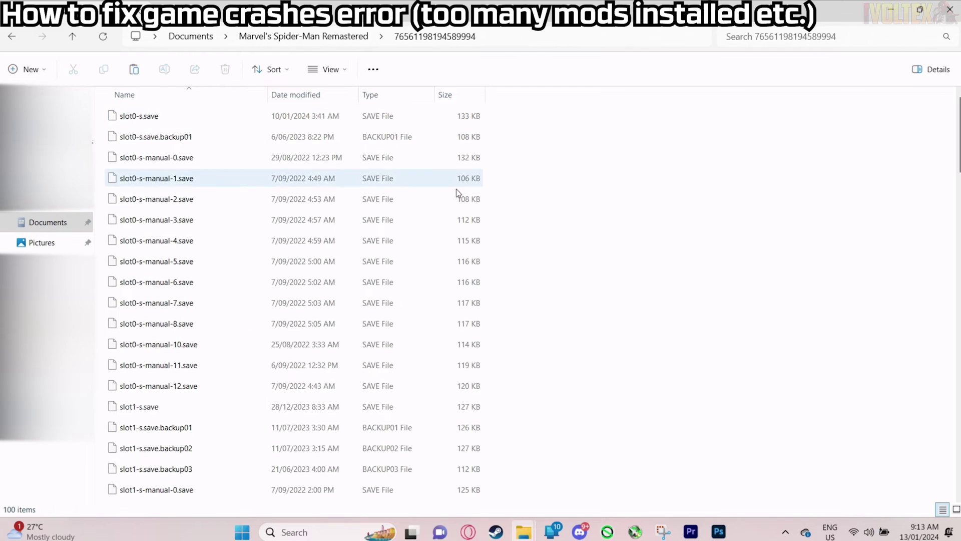
right_click(521, 227)
left_click(536, 243)
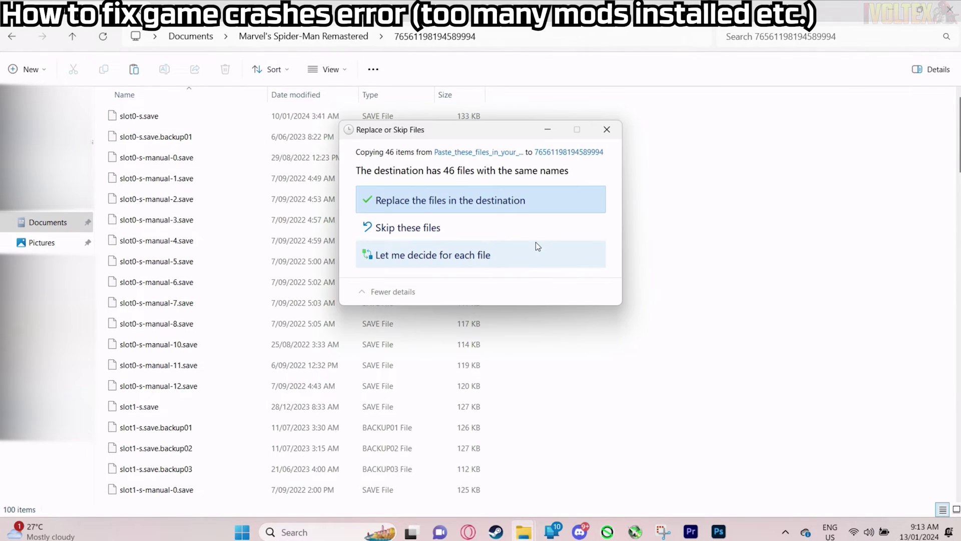
left_click(491, 202)
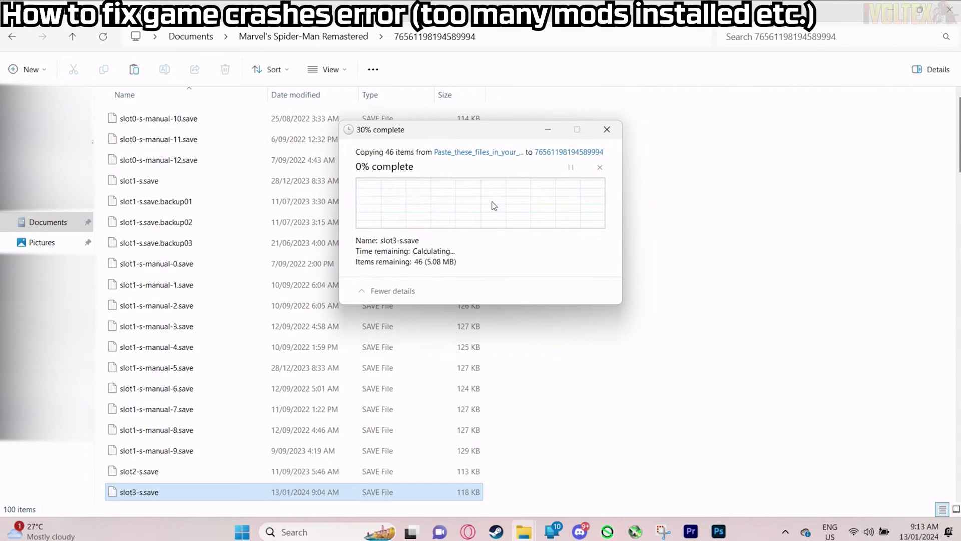
- Close the save folder window and return to the Overstrike mod manager
left_click(950, 8)
left_click(614, 154)
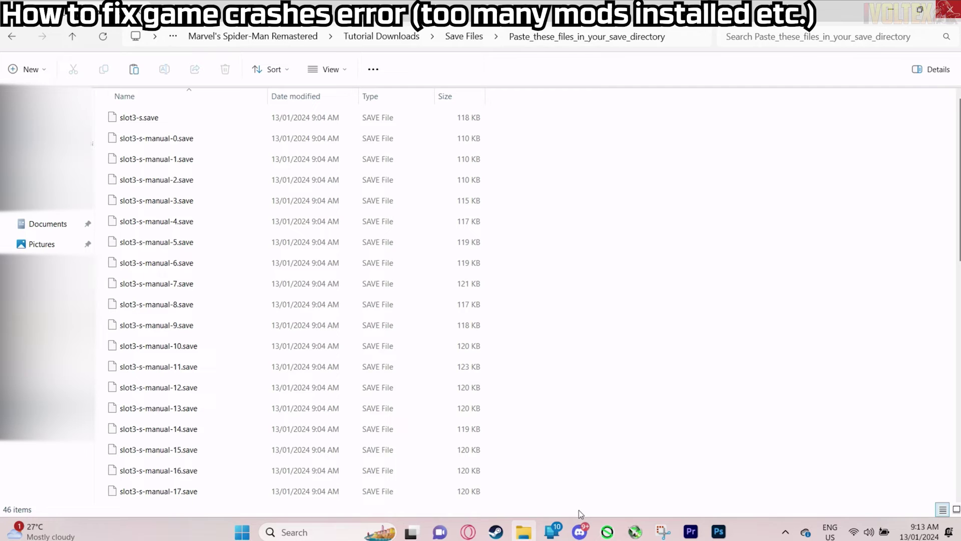
left_click(607, 532)
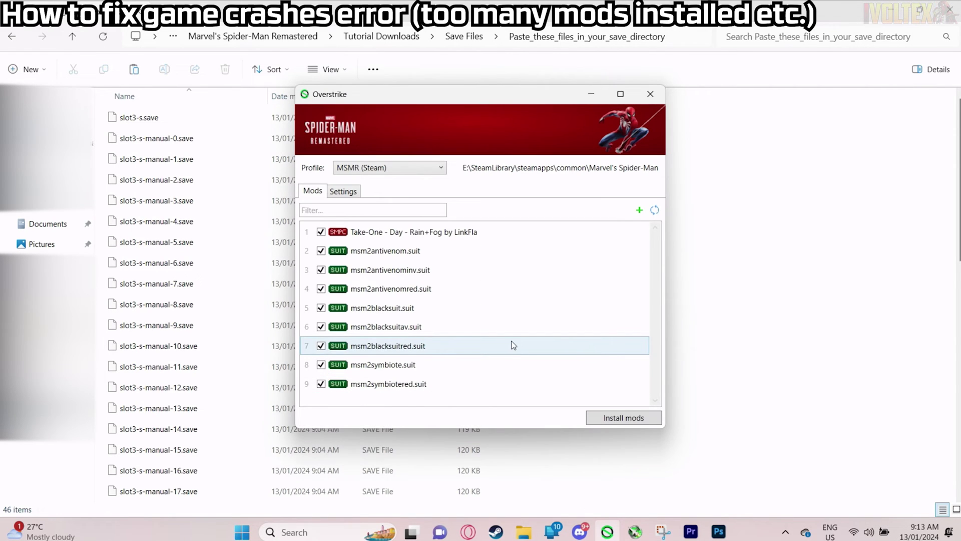
- Install all 9 enabled mods, Rain+Fog and eight Spider-Man 2 suits, then return to Explorer
left_click(597, 424)
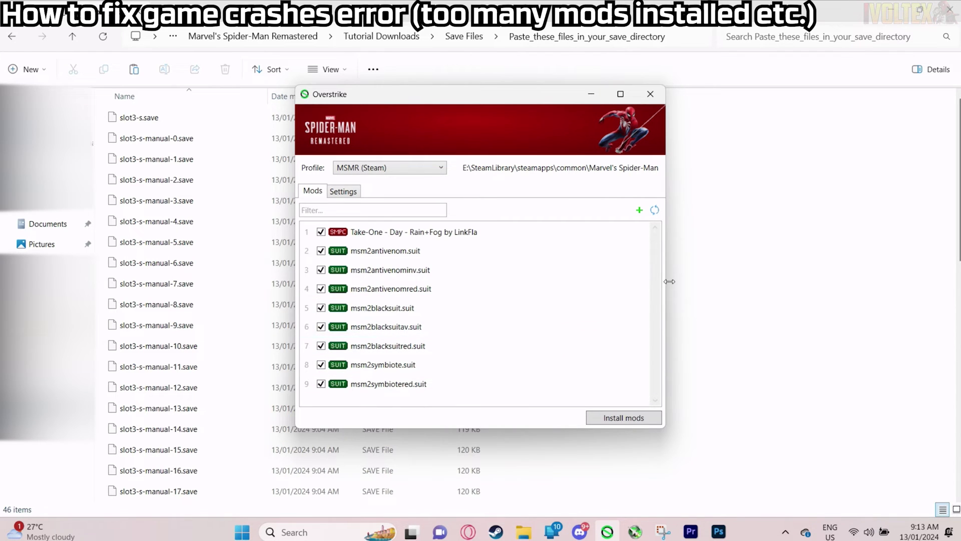
left_click(746, 280)
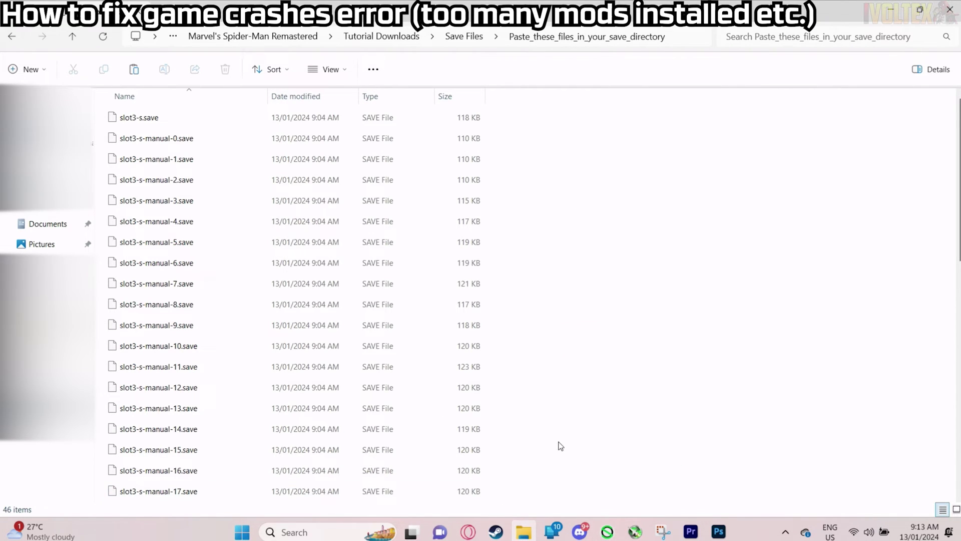
- Launch Marvel's Spider-Man Remastered from the Steam library
left_click(495, 531)
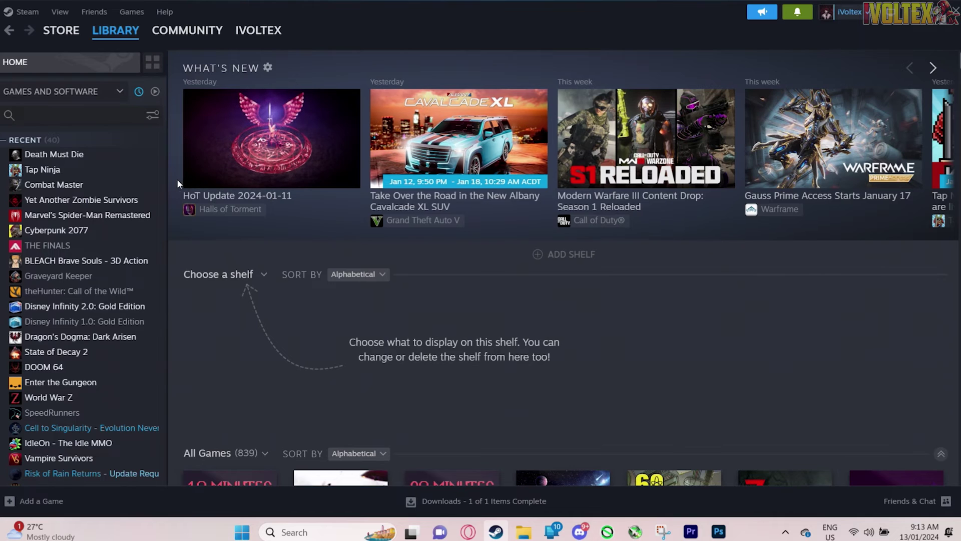
left_click(140, 215)
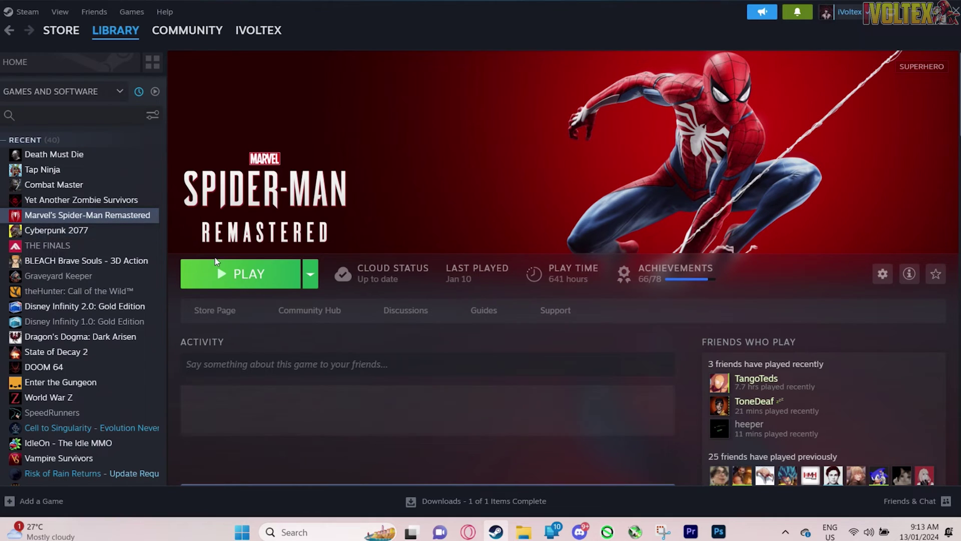
left_click(232, 278)
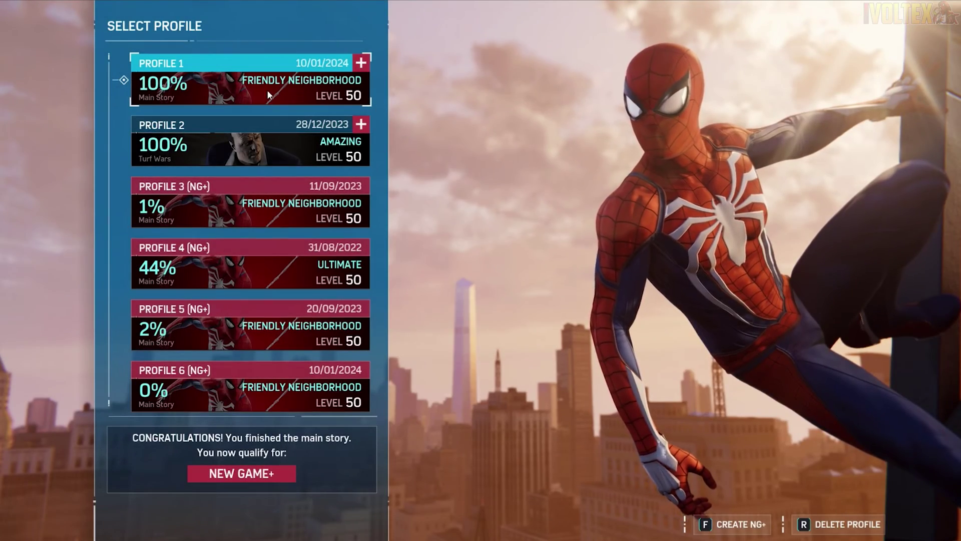
- Load Profile 1 from the Select Profile screen
left_click(277, 85)
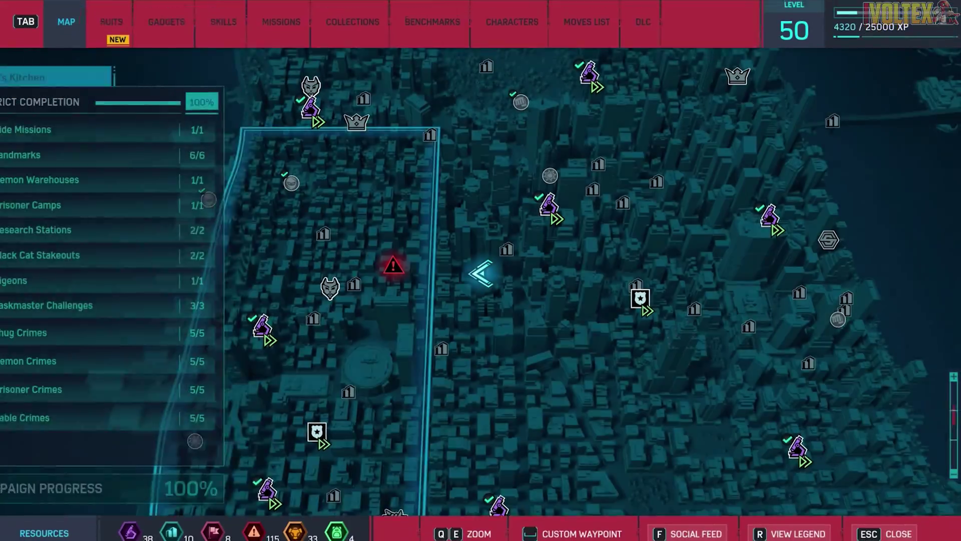
- Open the full suit grid and scroll down to the new suits, including Symbiote Suit (Red)
left_click(118, 19)
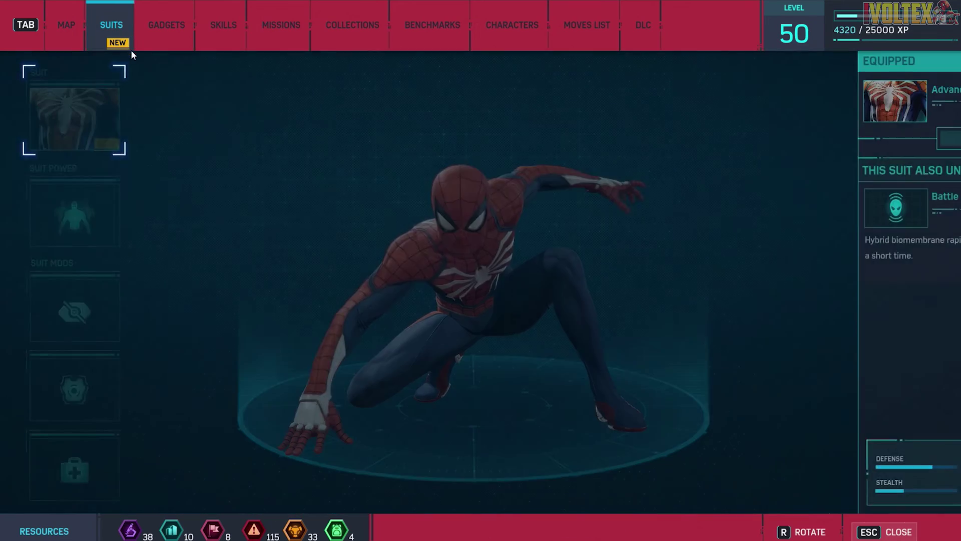
left_click(74, 119)
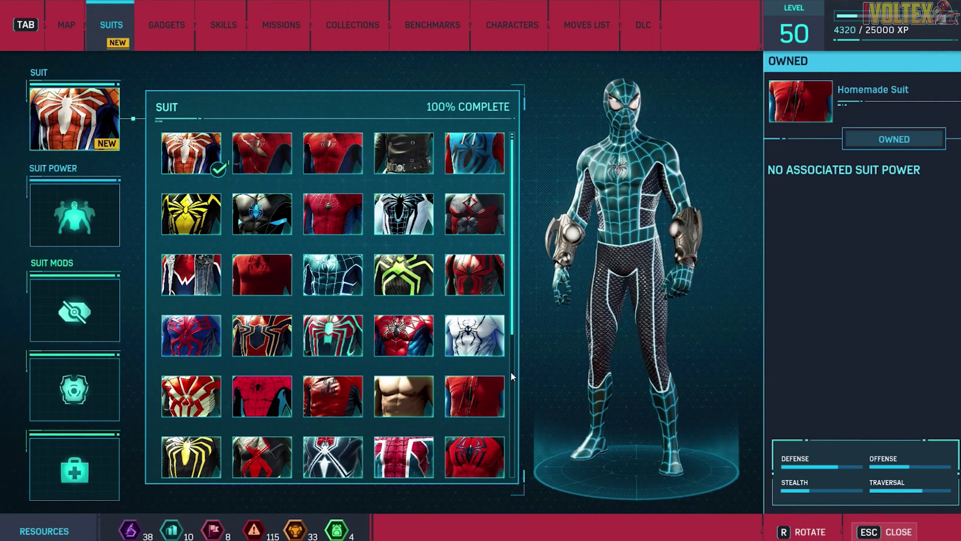
scroll(470, 353, "down", 1)
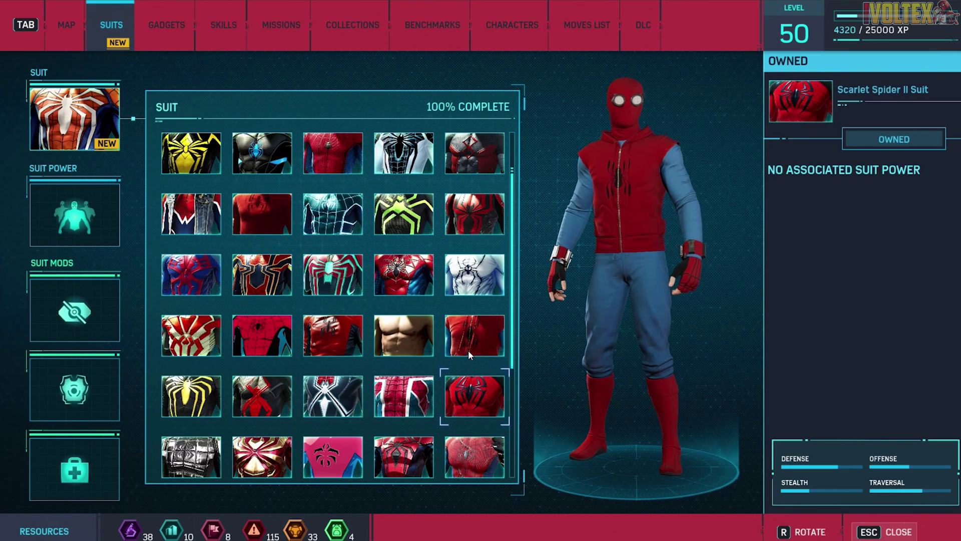
scroll(468, 350, "down", 1)
scroll(468, 349, "down", 1)
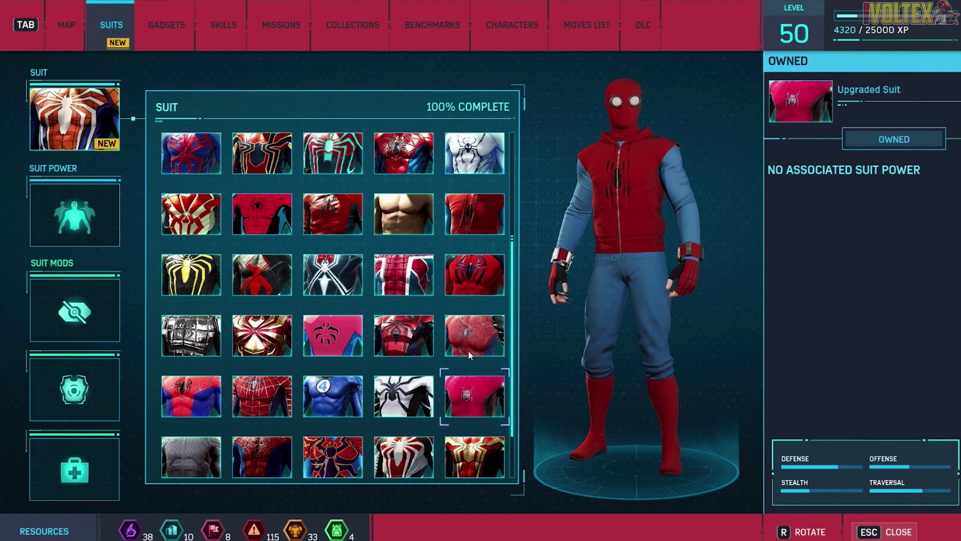
scroll(468, 350, "down", 1)
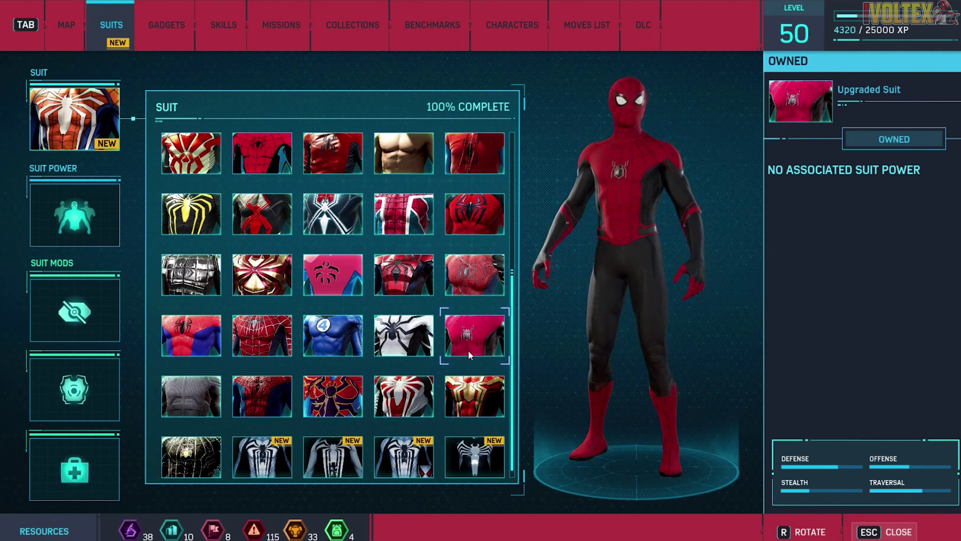
scroll(467, 350, "down", 1)
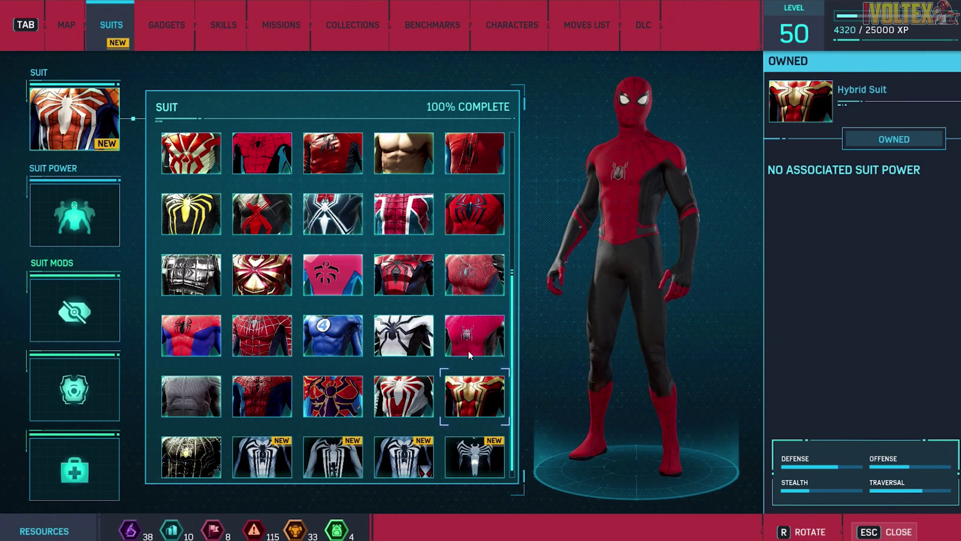
scroll(469, 354, "down", 1)
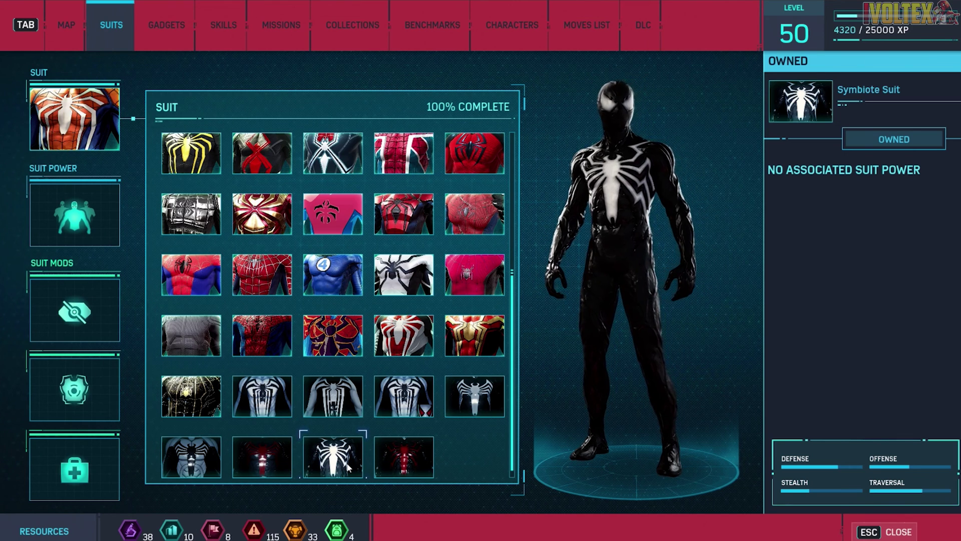
- Equip the Black Suit (Anti-Venom) and resume play
left_click(403, 468)
left_click(202, 464)
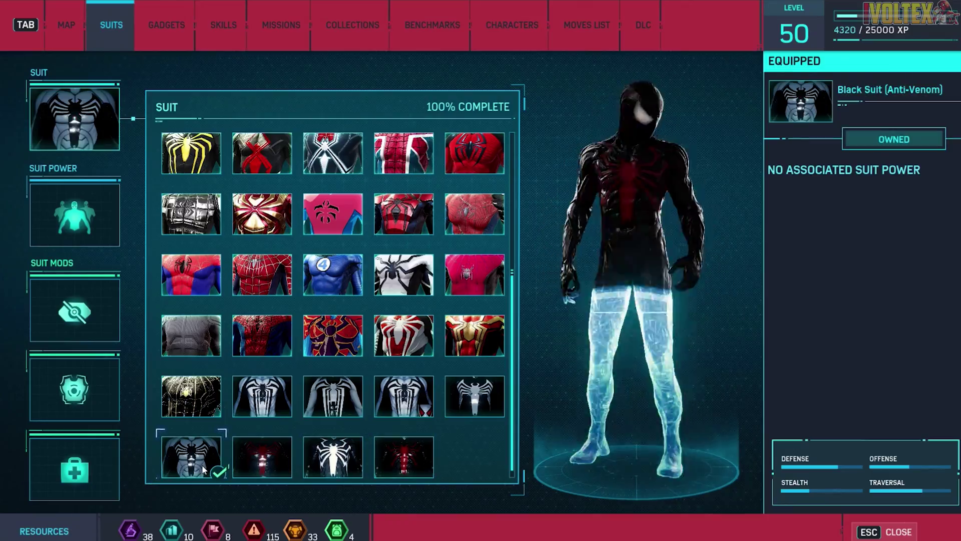
key("Escape")
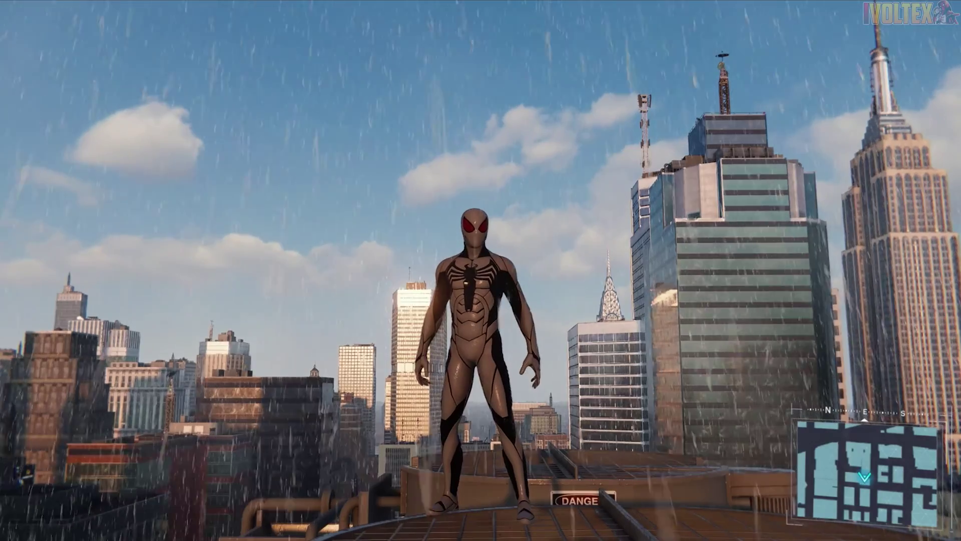
- In Photo Mode, set Show Weather to OFF to stop the rain
key("Escape")
left_click(87, 384)
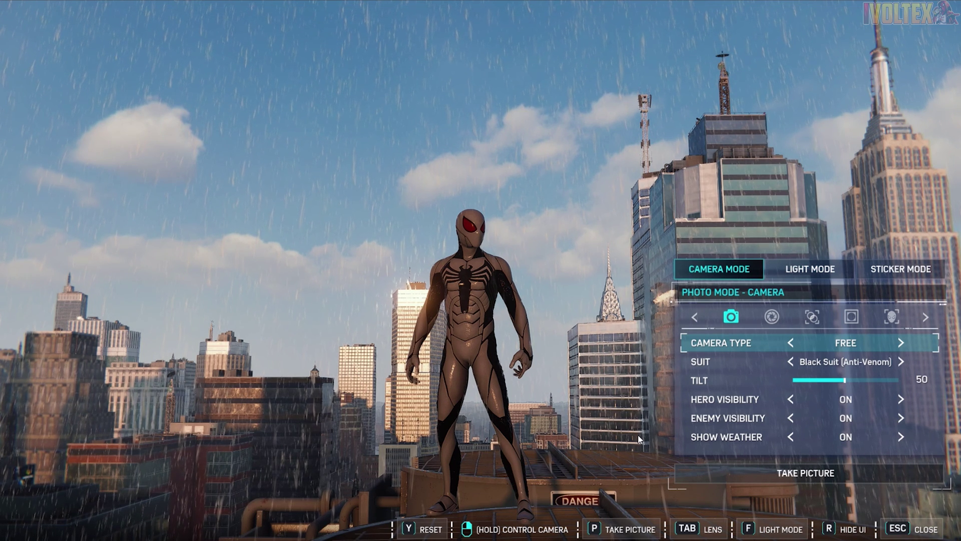
key("r")
key("r")
key("Up")
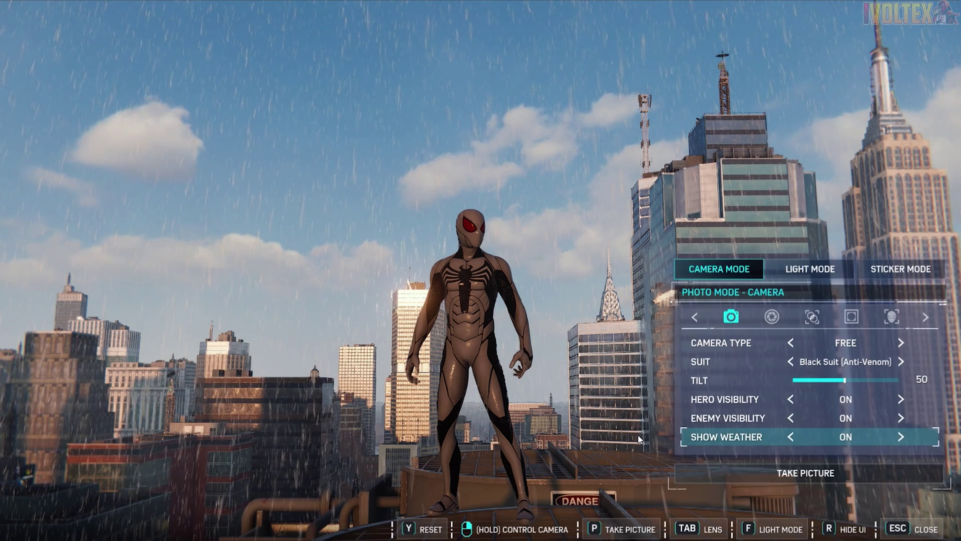
key("r")
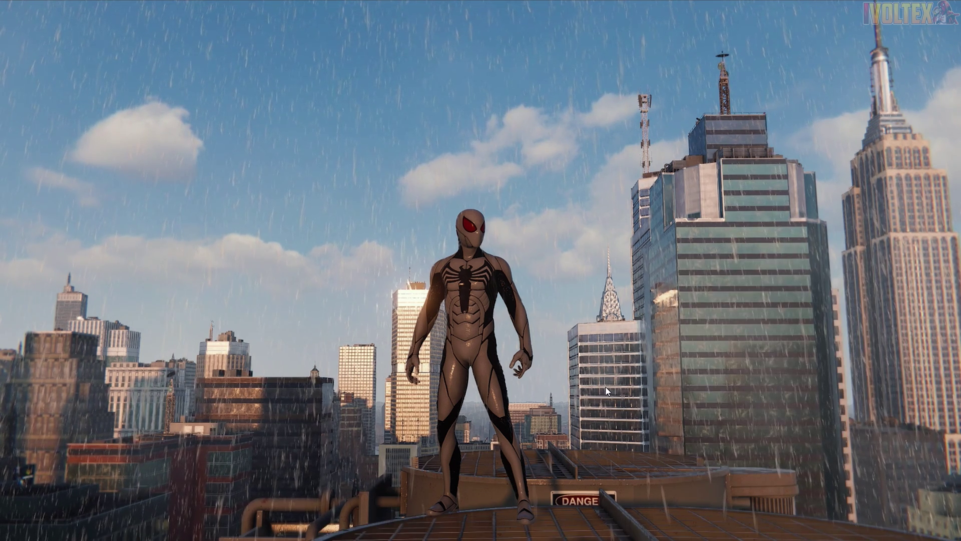
key("r")
key("Right")
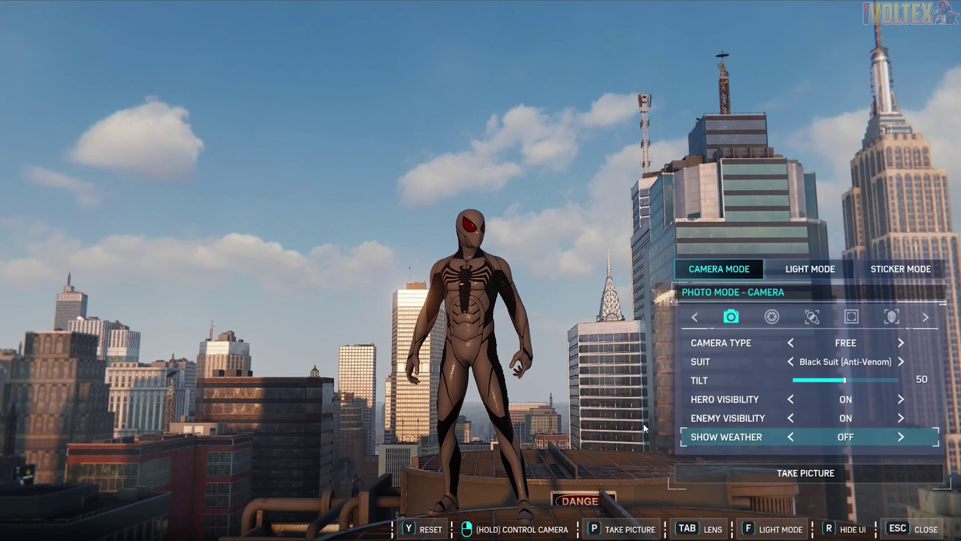
key("Down")
key("r")
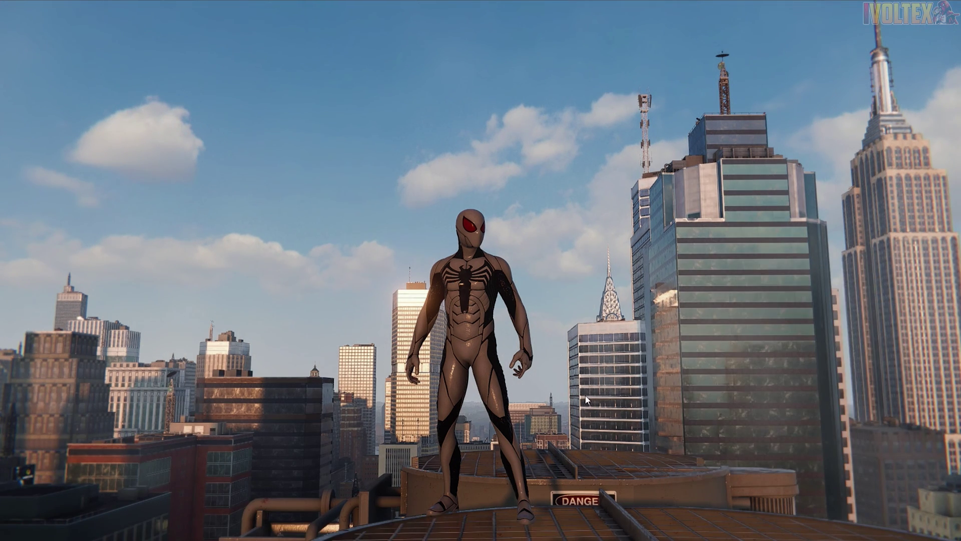